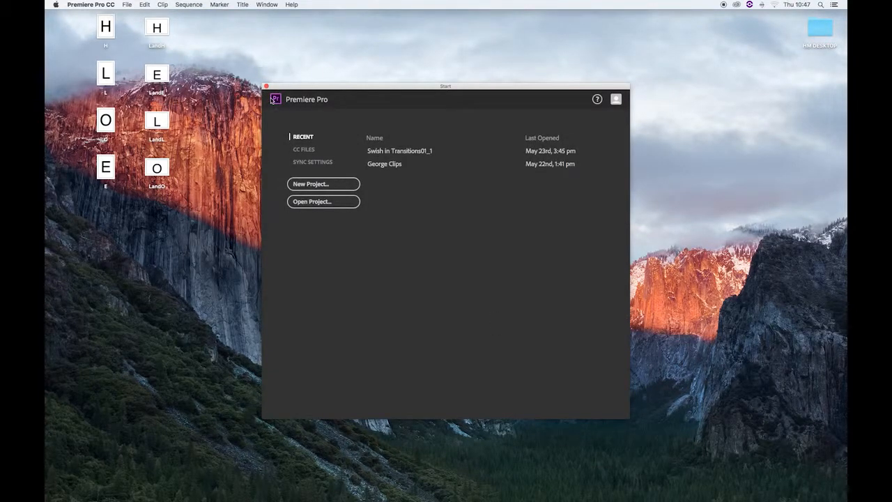
- Create a new project named Photos Videosss and save it on the Desktop
click(322, 185)
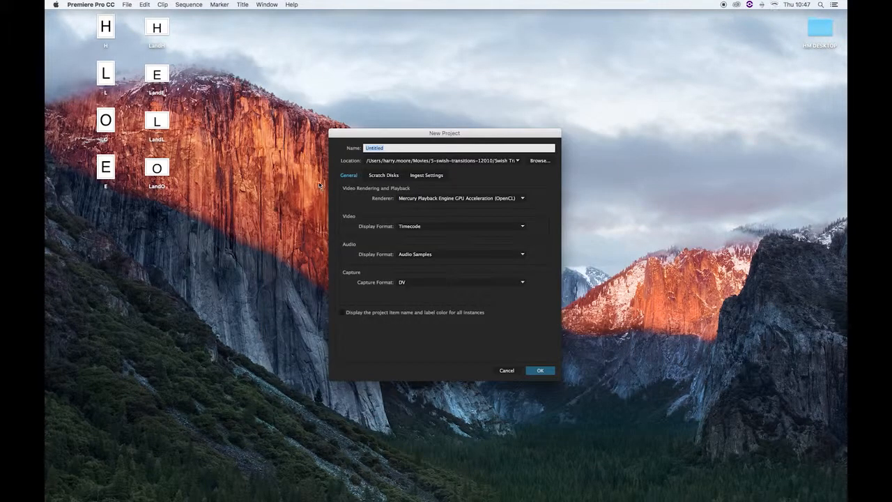
click(528, 162)
click(467, 162)
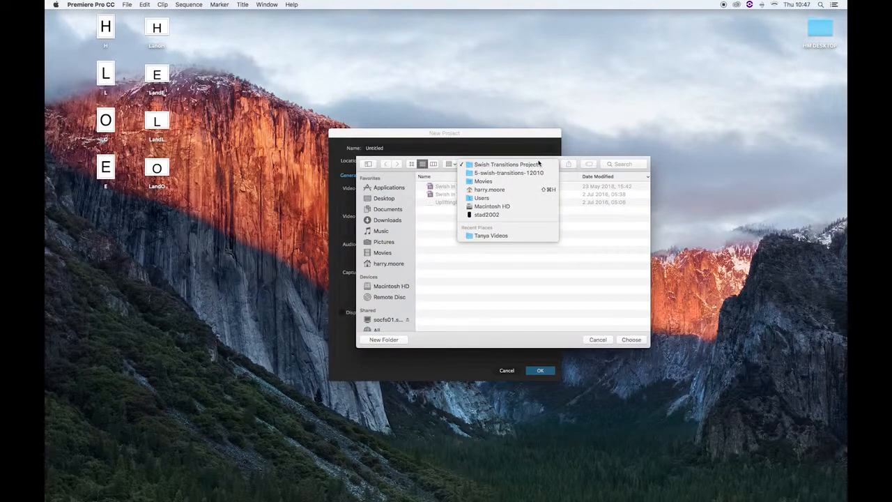
click(492, 190)
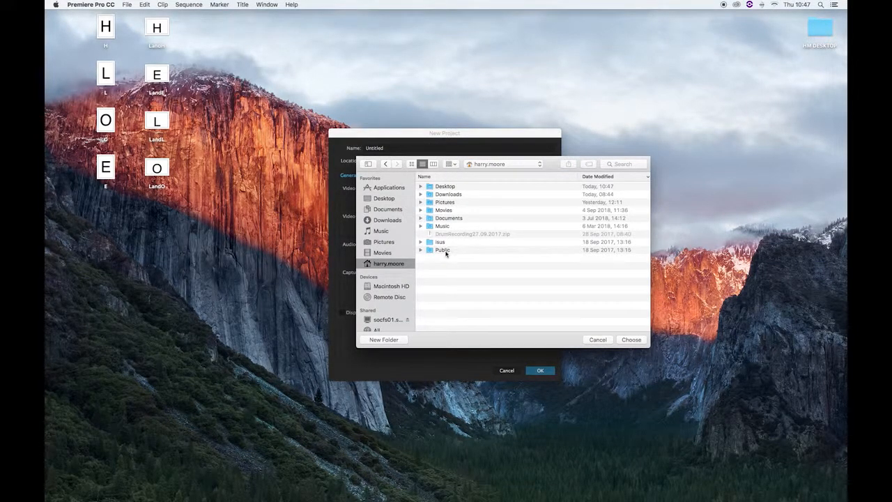
double_click(450, 187)
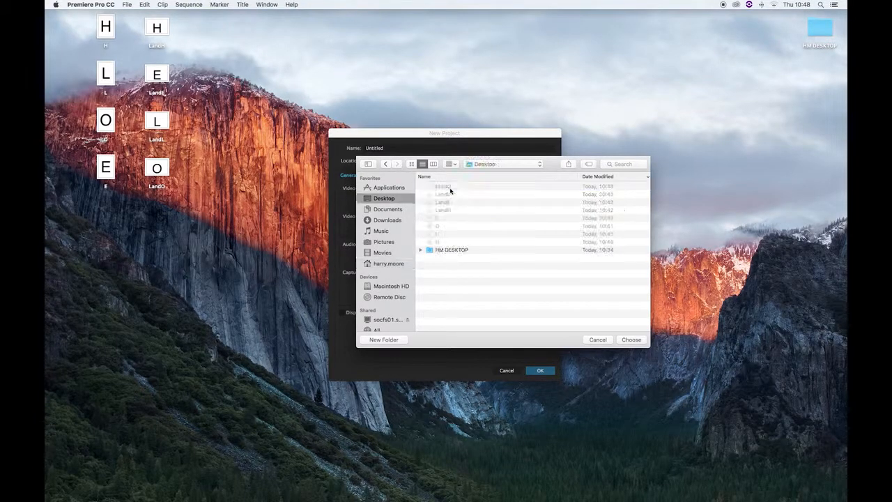
click(632, 340)
click(395, 148)
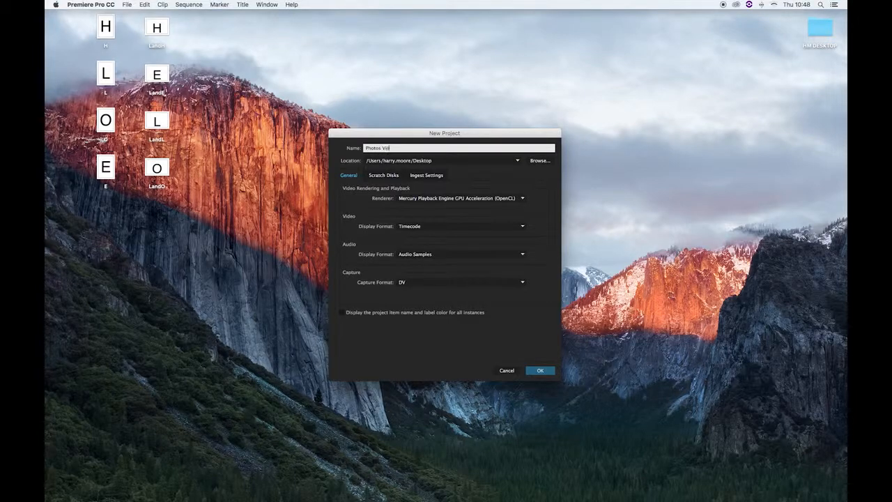
key(Return)
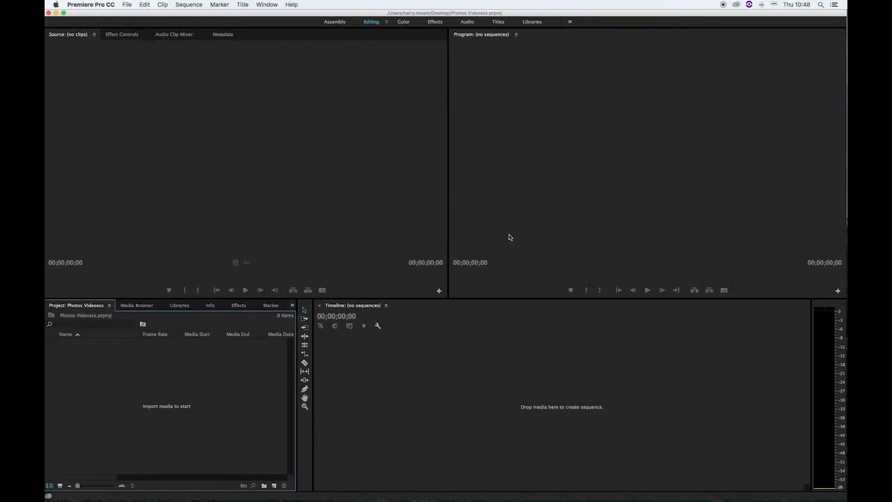
- Reset the Editing workspace to its saved layout
click(267, 4)
mouse_move(277, 14)
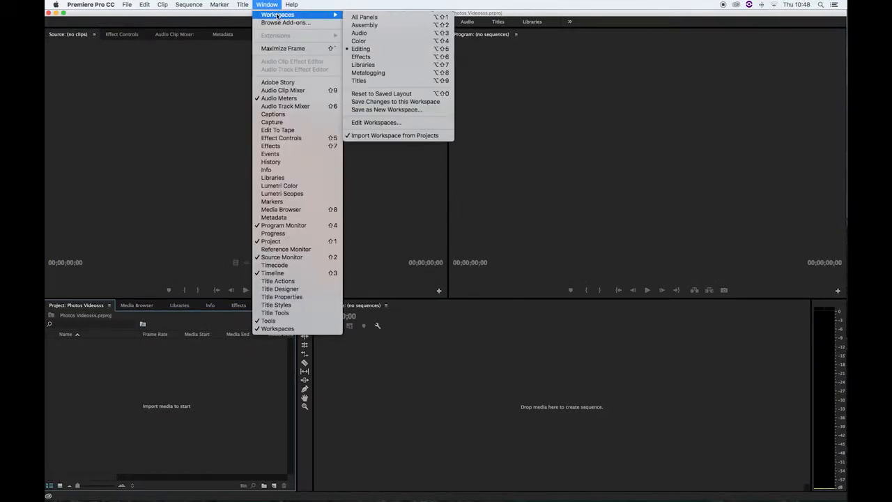
click(381, 97)
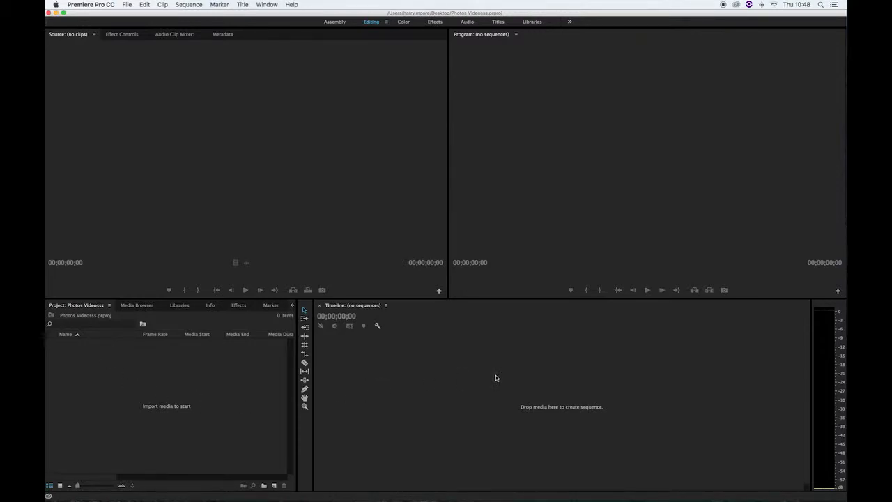
- Browse the local drive's user home folder in the Media Browser down to the Desktop folder
click(137, 307)
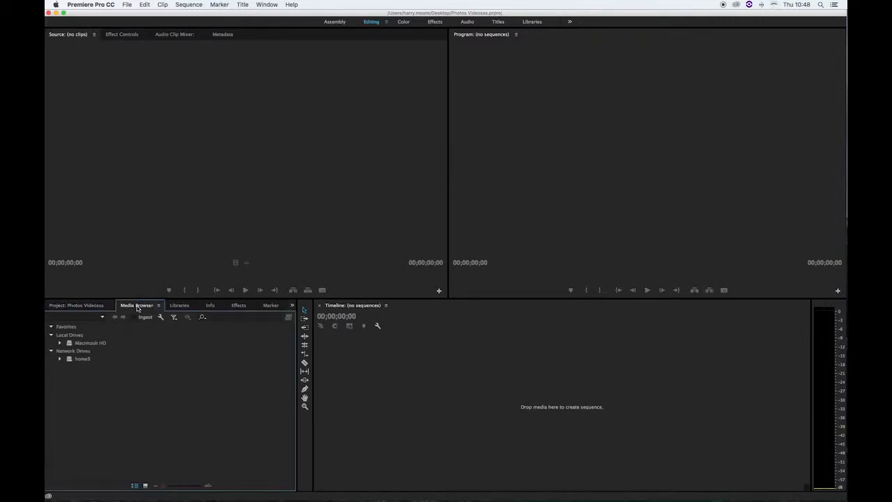
click(97, 344)
double_click(163, 375)
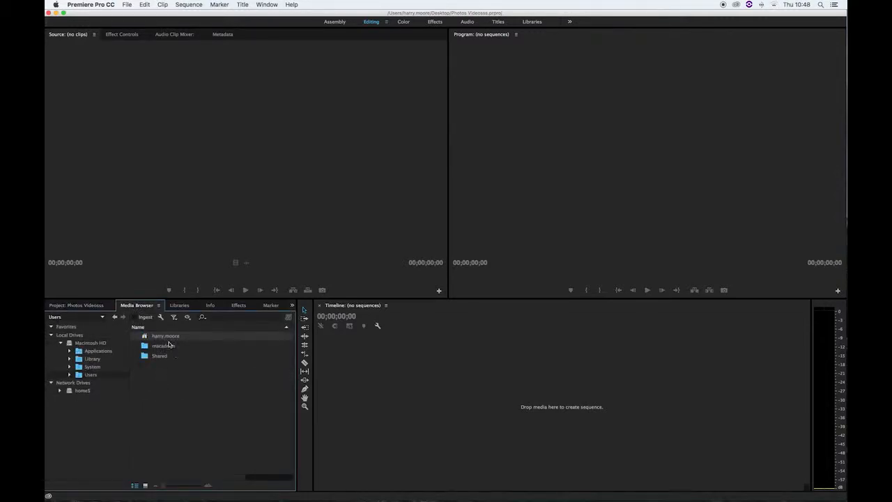
double_click(165, 337)
double_click(161, 337)
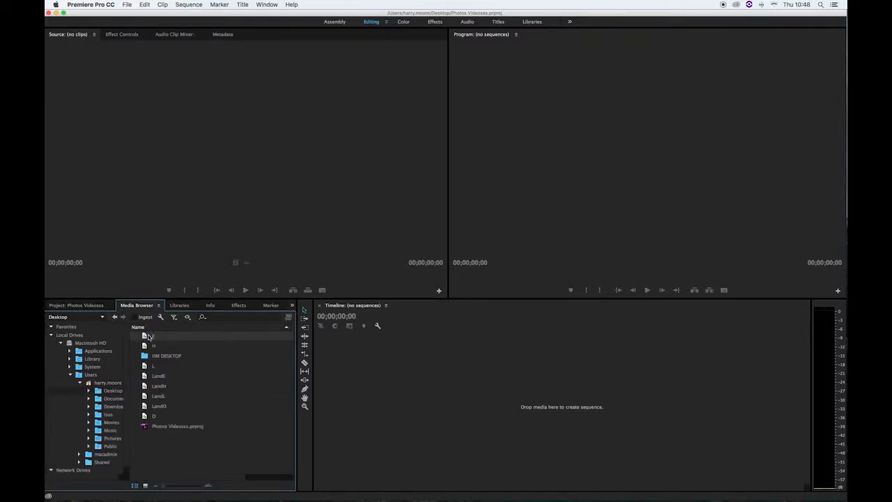
- Import the images E, H, L and O from the Desktop folder into the project
right_click(161, 338)
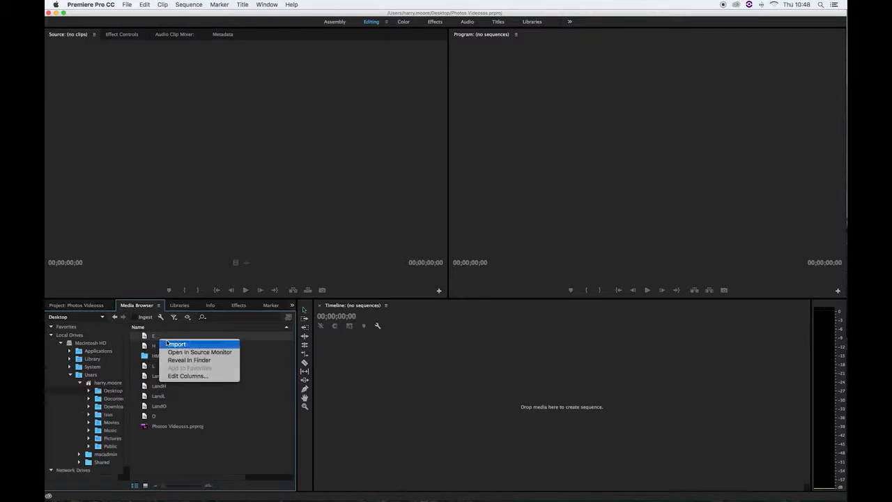
click(168, 344)
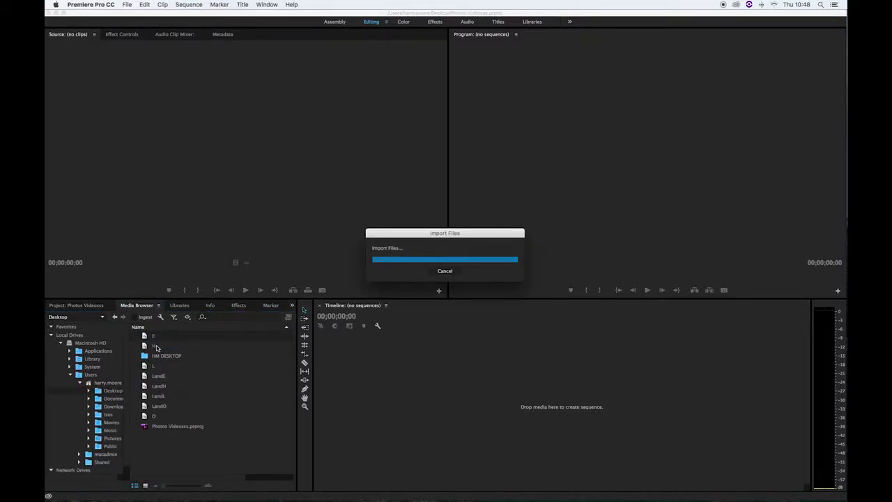
right_click(156, 348)
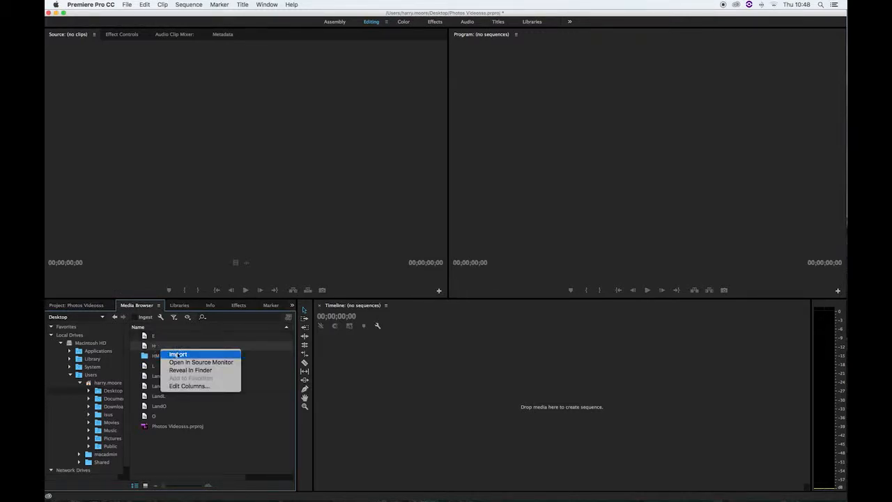
click(175, 354)
right_click(156, 367)
click(172, 375)
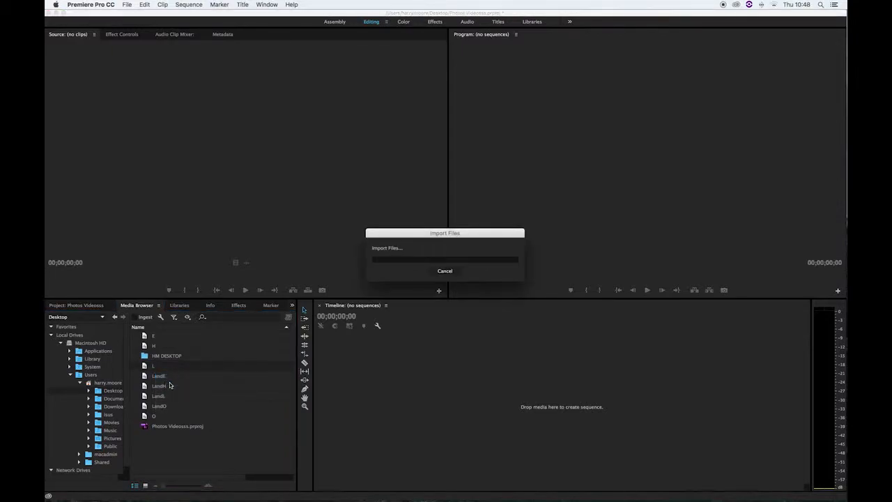
right_click(159, 419)
click(172, 424)
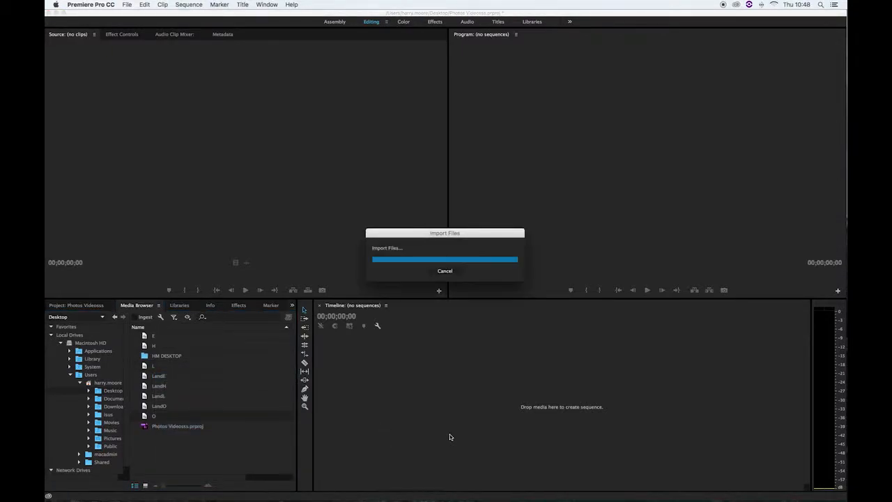
- Show the project's contents and select all four imported letter images to check them
drag(85, 401, 105, 341)
click(135, 307)
click(75, 306)
click(109, 425)
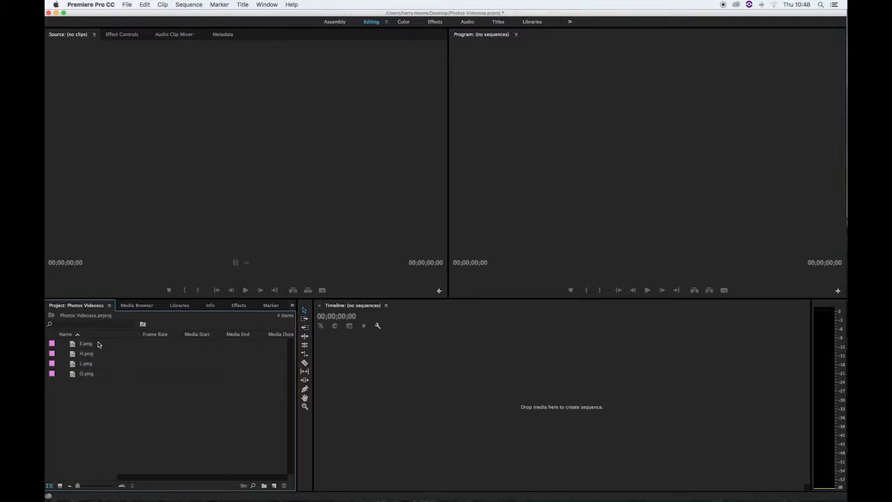
drag(75, 403, 92, 340)
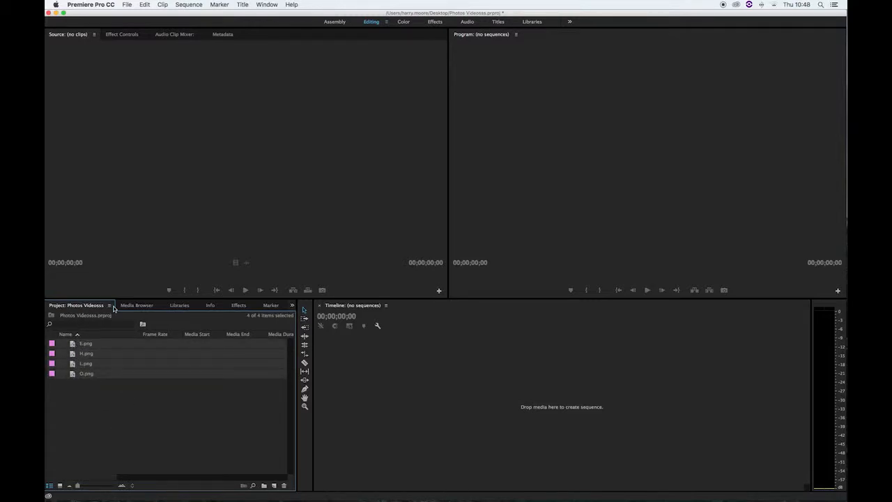
click(109, 305)
click(152, 456)
- Switch to Finder and place LandO, LandL, LandE and LandH from the Desktop in the empty timeline as a new sequence
key(super+Tab)
key(super+Tab)
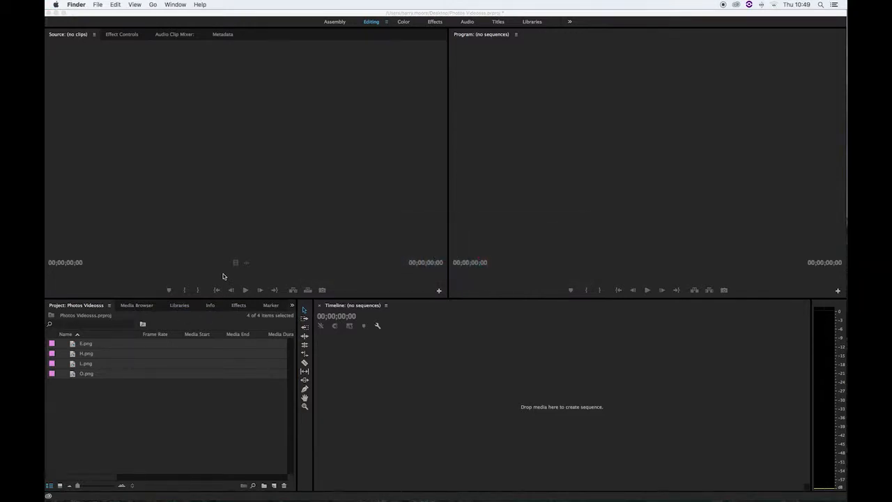
key(super+n)
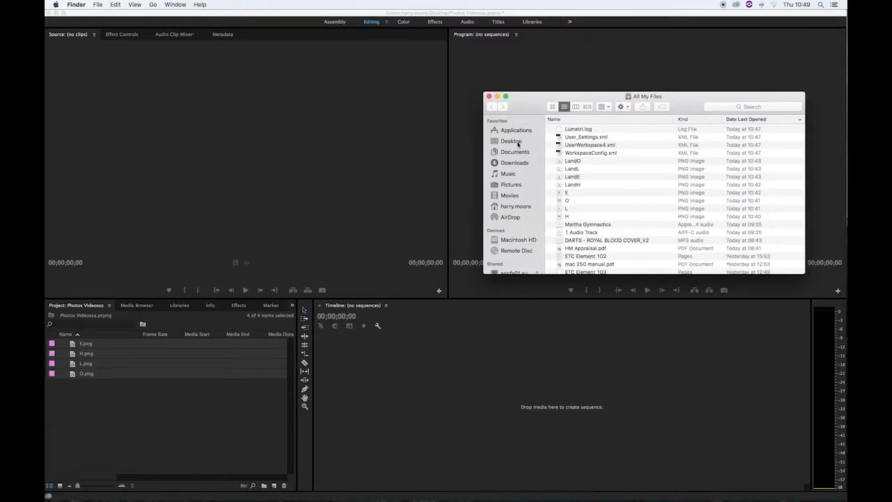
click(518, 142)
click(583, 160)
shift+click(581, 139)
drag(581, 139, 404, 374)
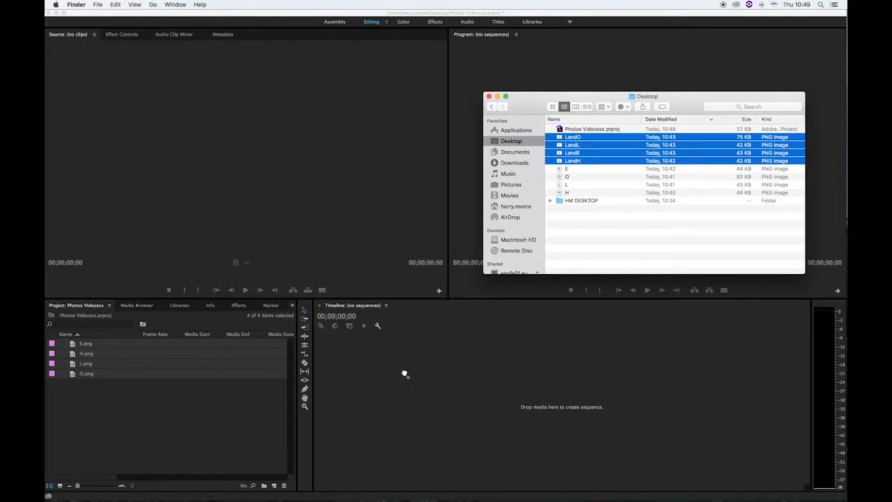
click(489, 96)
- Scrub through the four clips on the timeline to review their order
click(394, 327)
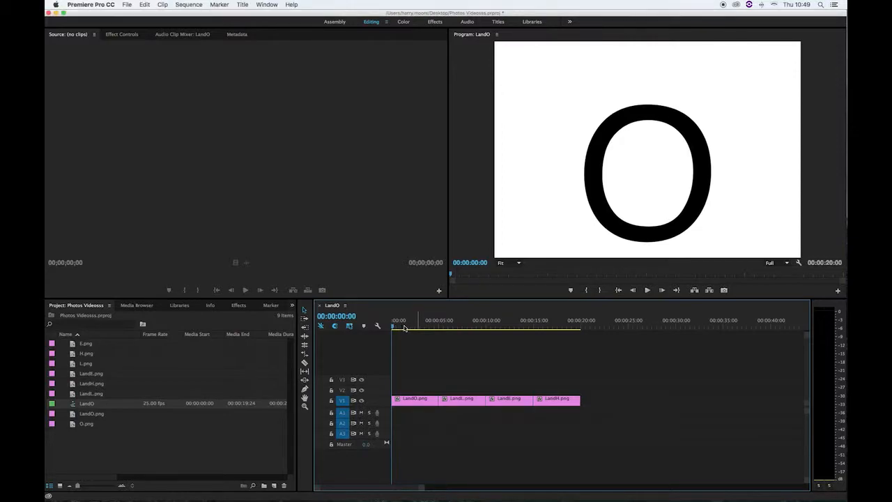
drag(394, 328, 554, 325)
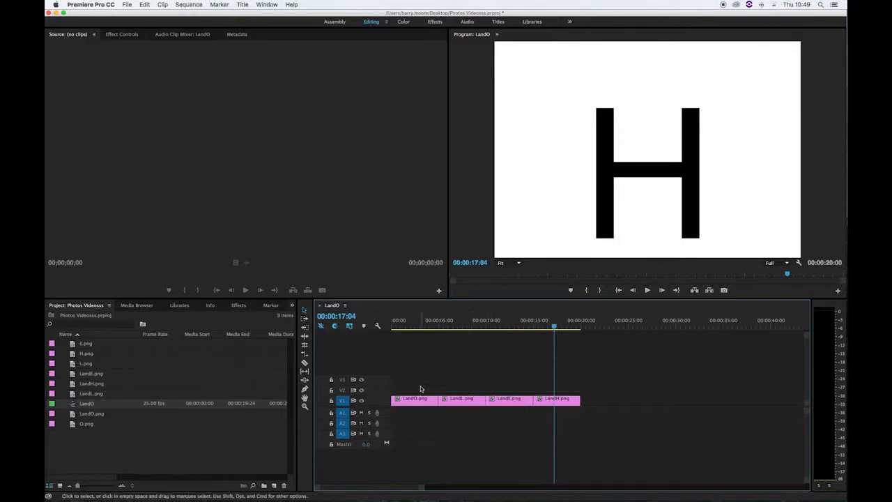
drag(555, 328, 428, 336)
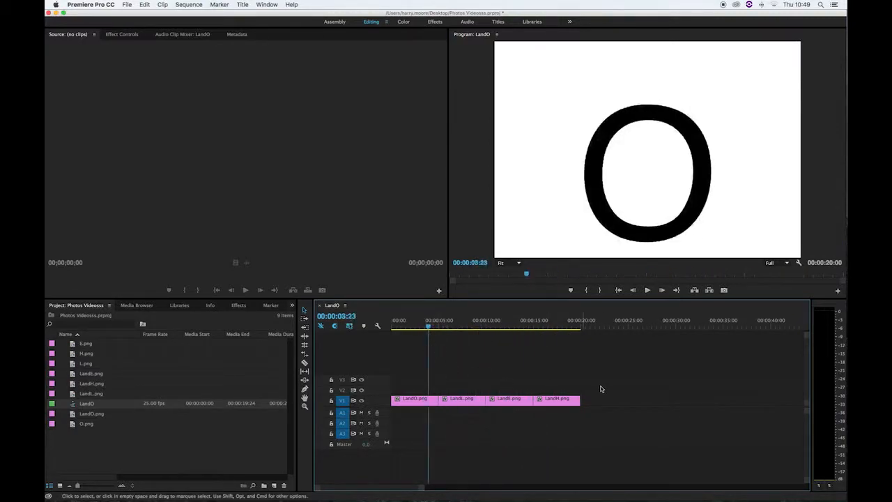
- Rearrange the V1 clips as LandH, LandE, LandL, LandL, LandO and play the sequence from its start
click(558, 400)
drag(516, 399, 693, 407)
mouse_move(408, 403)
mouse_down()
mouse_move(749, 405)
mouse_move(534, 394)
mouse_move(396, 401)
mouse_up()
key(Home)
key(space)
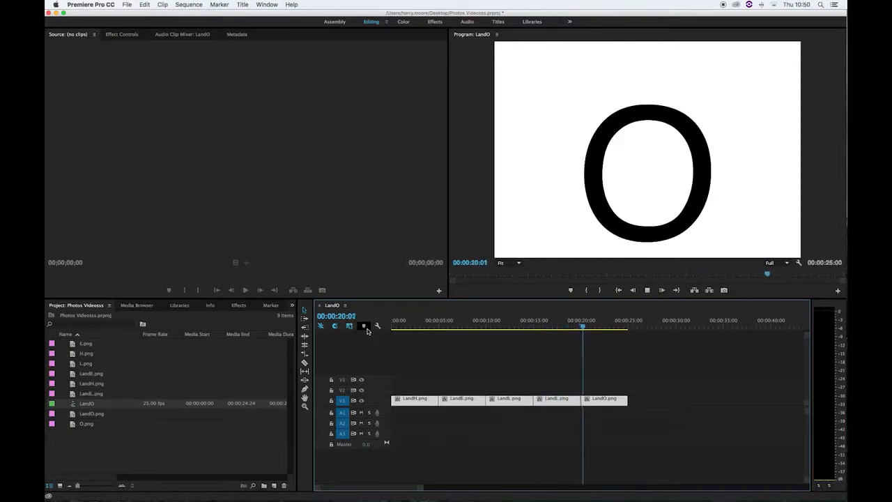
- Delete the second LandL clip from V1, move LandO into its gap and scrub through the result
click(547, 399)
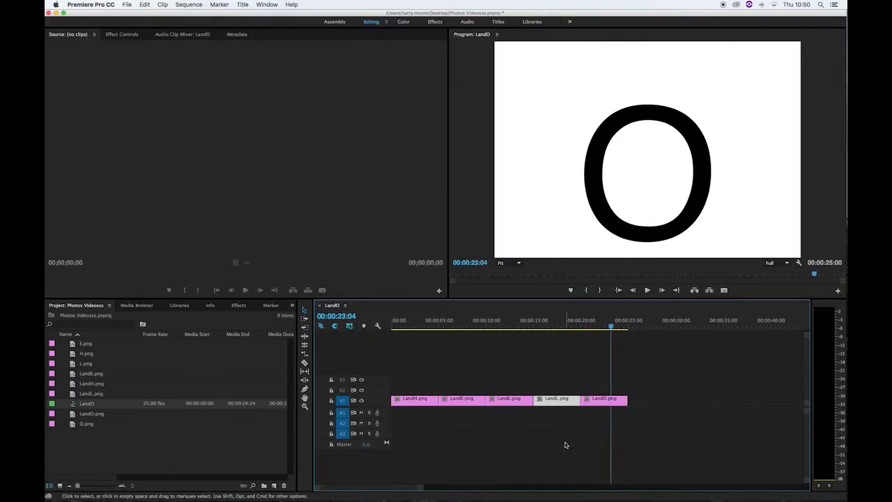
key(Delete)
drag(604, 400, 556, 399)
drag(400, 325, 561, 326)
- Select all four clips on V1 and set their duration to 10 frames
drag(608, 406, 407, 405)
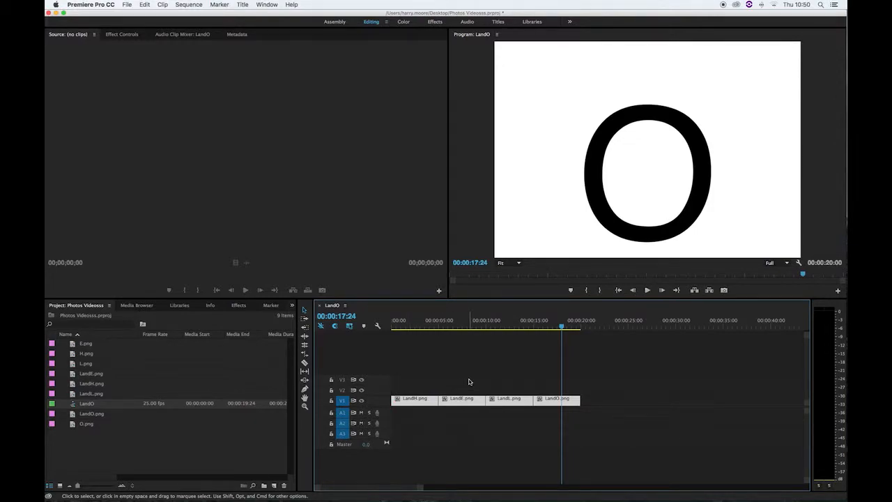
key(super+r)
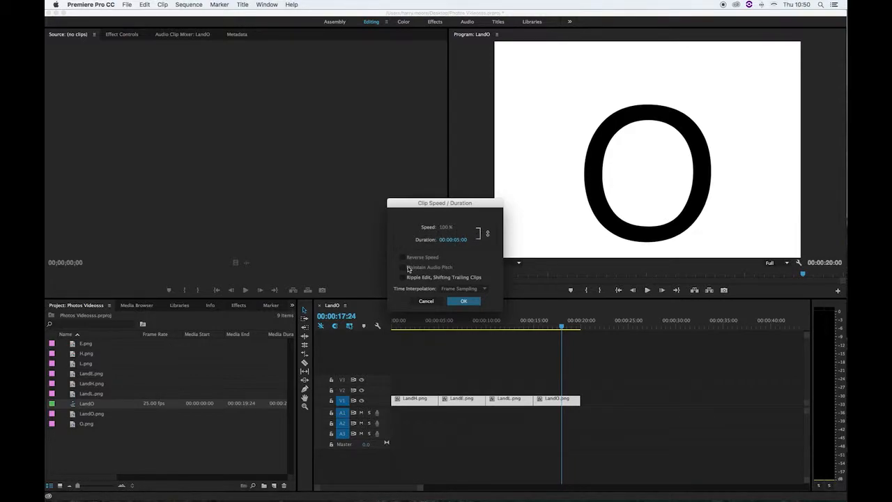
drag(456, 240, 447, 264)
click(460, 240)
key(BackSpace)
text(0:10)
key(Return)
- Close the gaps between the shortened clips on V1 with ripple deletes
click(412, 405)
key(Delete)
click(422, 405)
key(Delete)
click(428, 402)
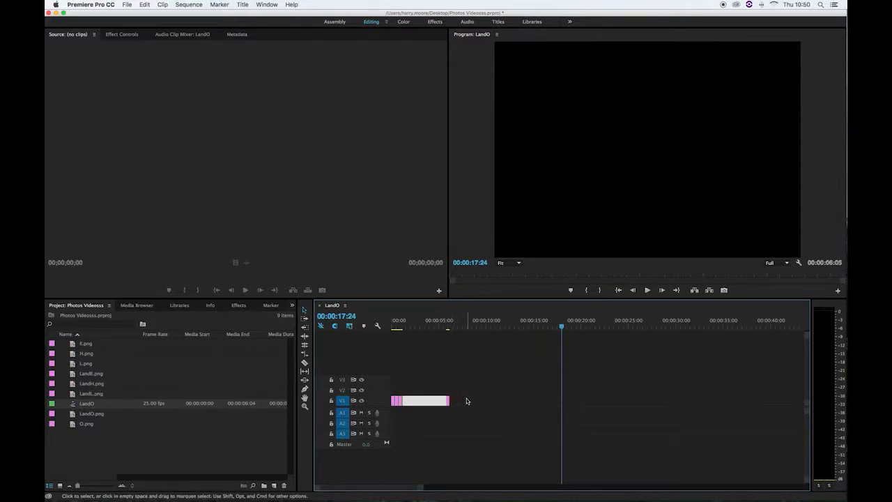
- Play back the shortened sequence to check how quickly the letter images change
key(space)
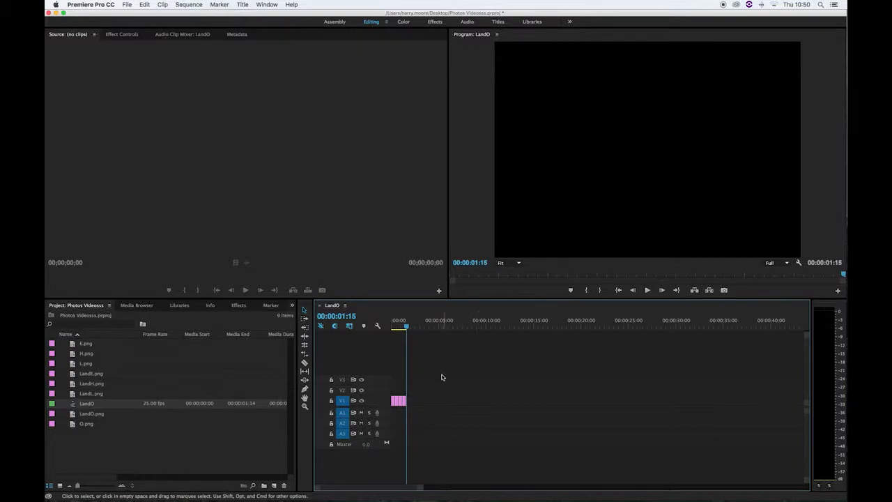
key(space)
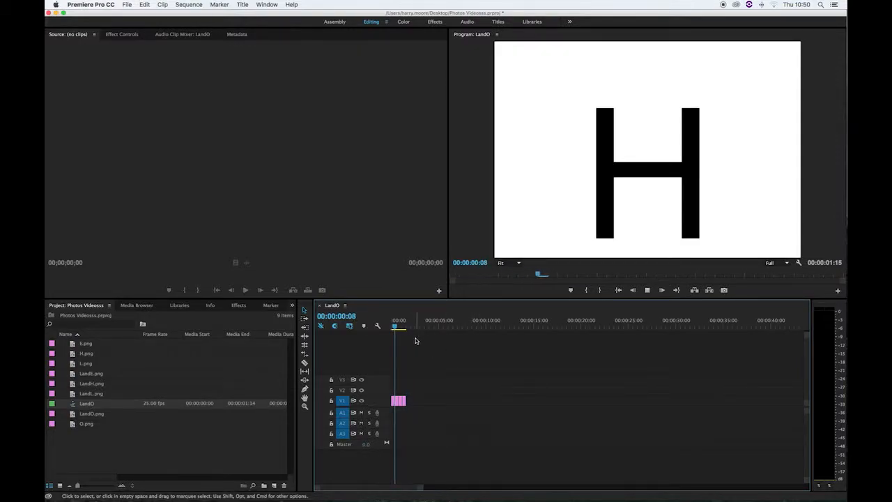
key(space)
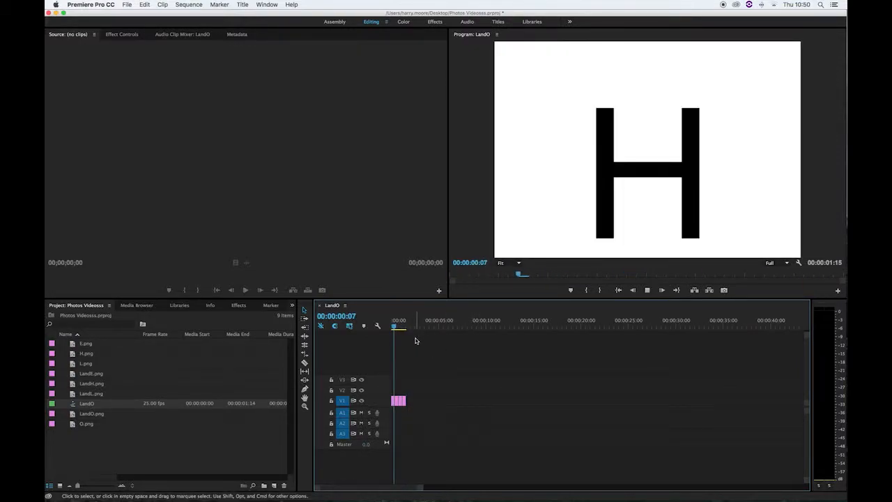
key(space)
drag(413, 406, 372, 407)
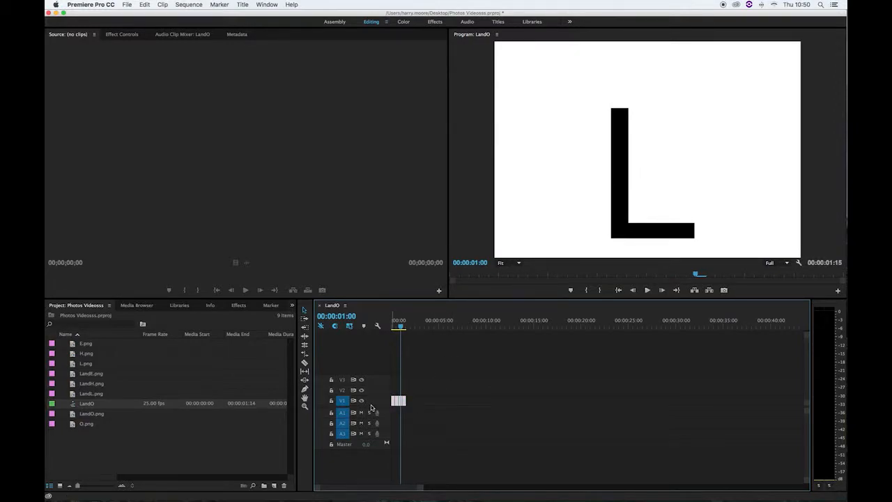
click(439, 377)
- Shift LandL and LandO about 10 frames later on V1 to leave a gap after LandE, and play the sequence
drag(401, 407, 426, 404)
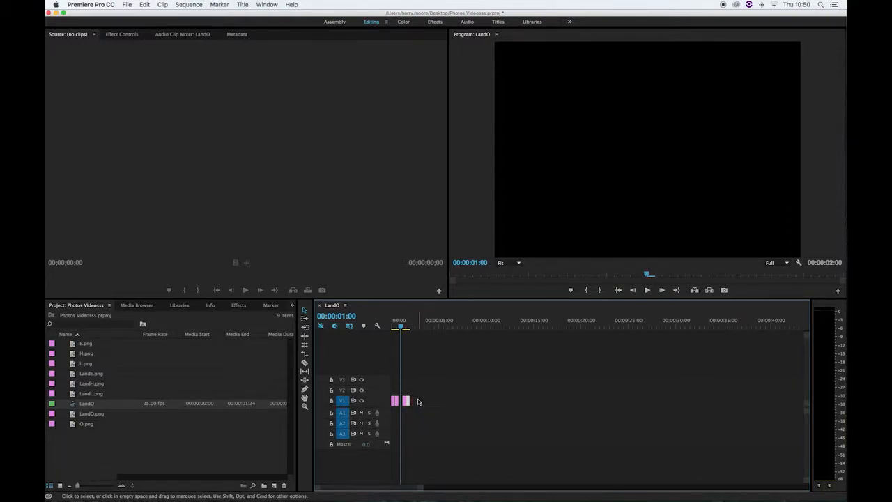
key(Home)
key(space)
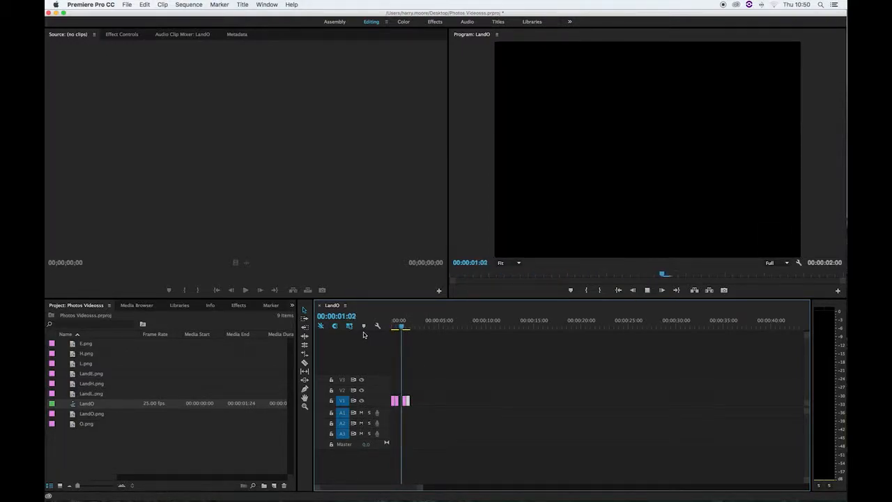
- Stop playback and delete all four landscape letter clips from V1 to empty the sequence
key(space)
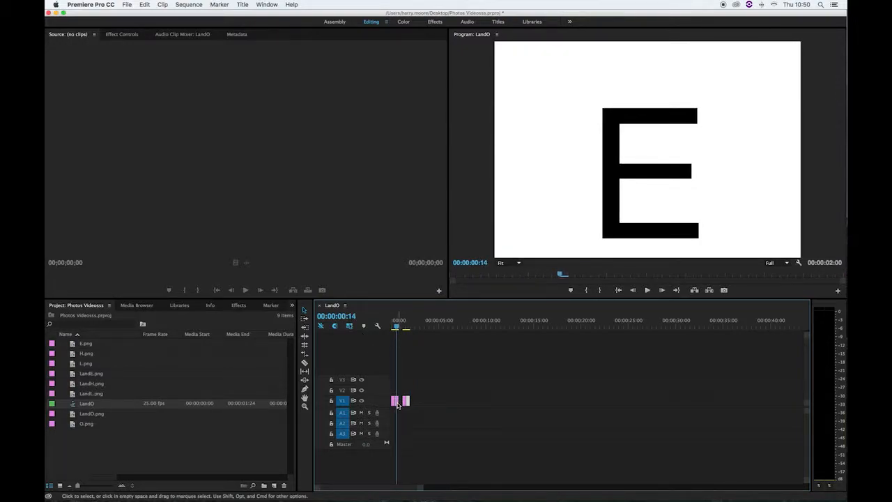
click(396, 401)
key(Delete)
drag(408, 403, 393, 405)
key(space)
key(space)
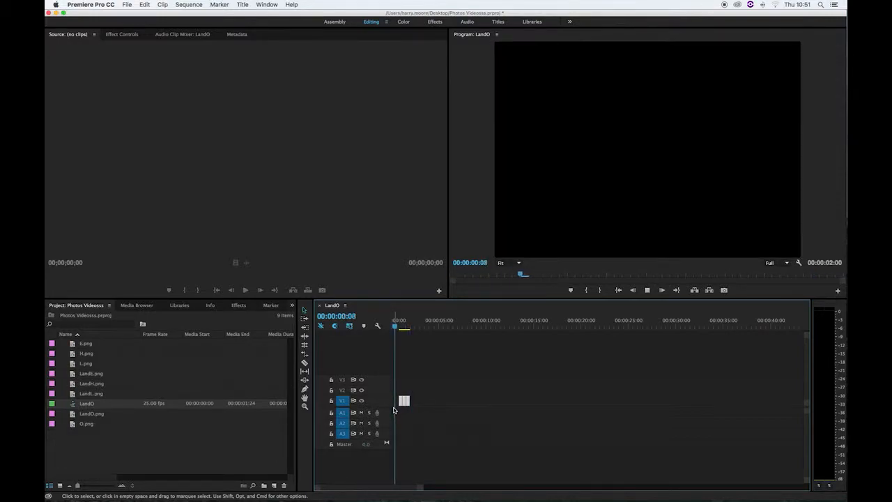
key(Delete)
- Place L.png, H.png, E.png and O.png on V1 and move L.png between E.png and O.png
click(88, 365)
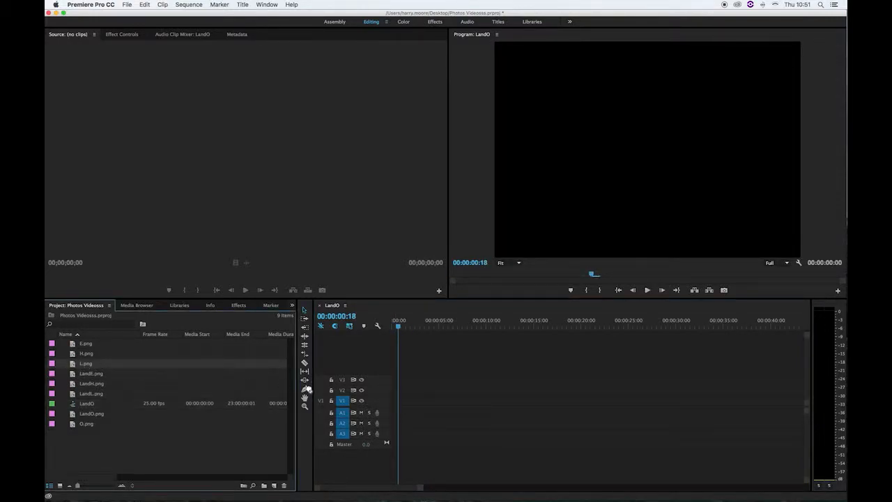
drag(361, 391, 386, 402)
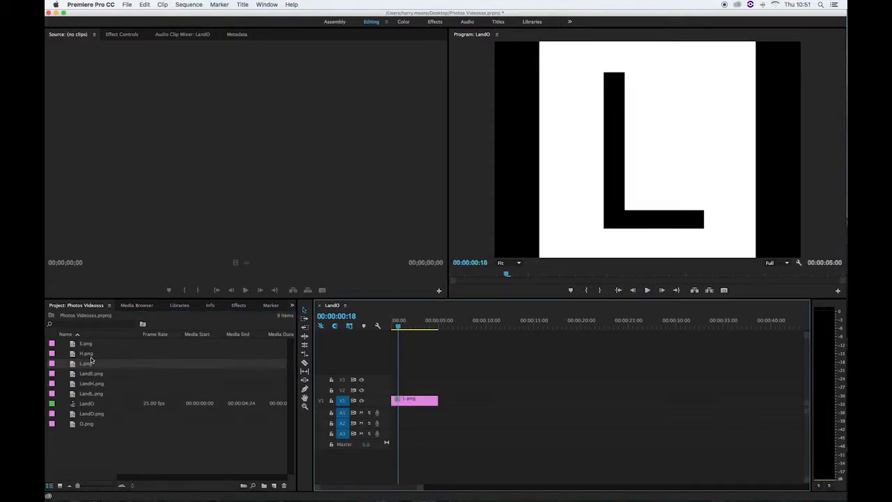
drag(85, 354, 477, 400)
drag(87, 346, 553, 400)
drag(79, 425, 666, 403)
drag(418, 401, 616, 401)
click(704, 391)
drag(703, 392, 703, 400)
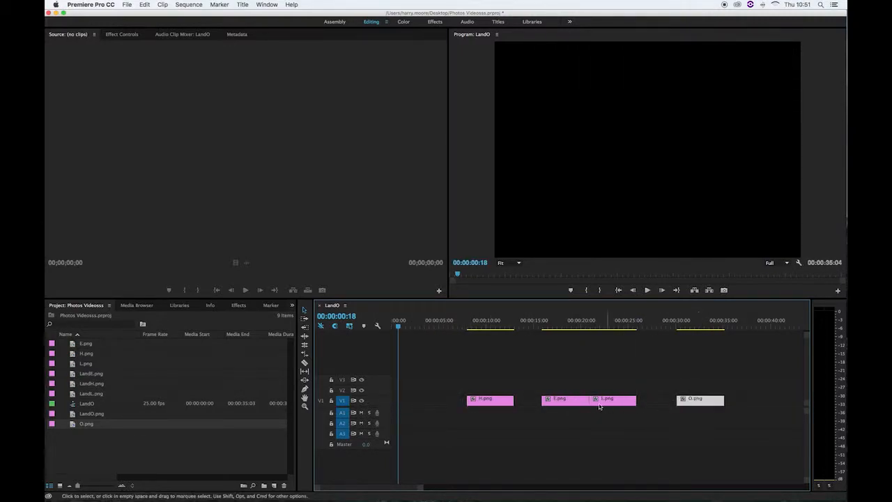
- Close the gaps on V1 so H, E, L and O follow one another from the sequence start
click(524, 402)
key(Delete)
click(618, 400)
key(Delete)
drag(670, 409, 437, 420)
drag(492, 400, 421, 406)
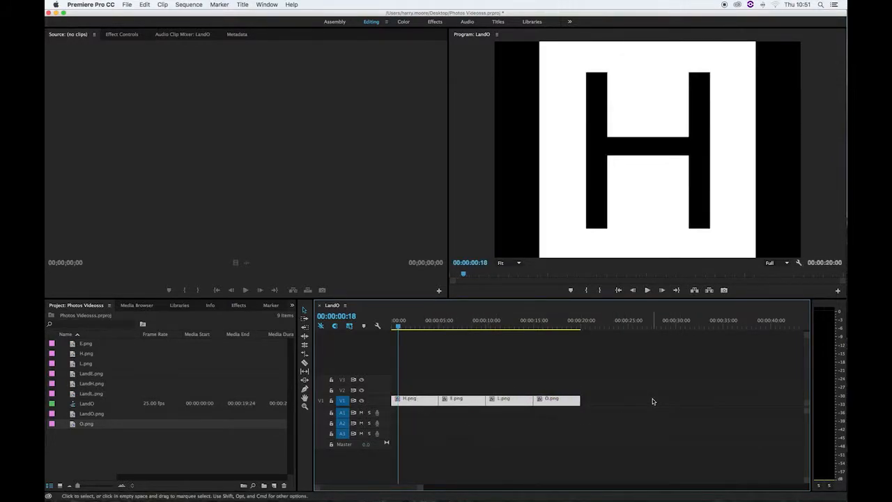
- Select all four letter clips on V1 and set their duration to 1 second
drag(627, 410, 403, 394)
key(super+r)
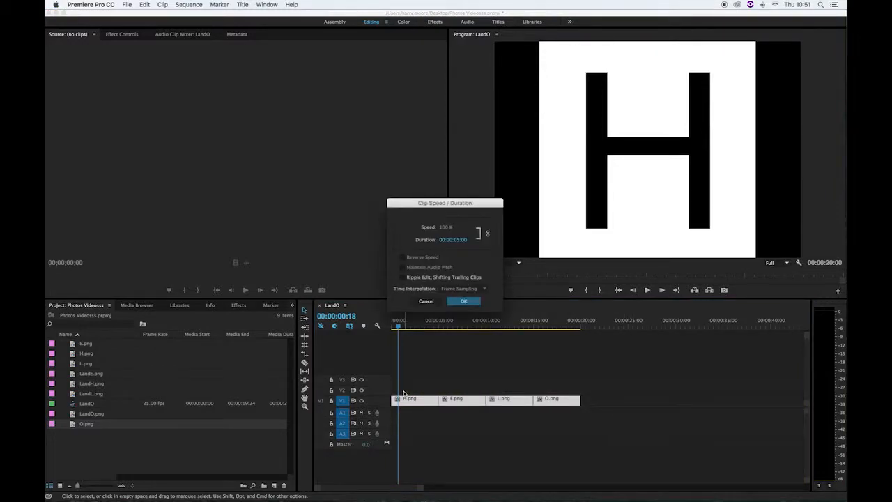
click(457, 240)
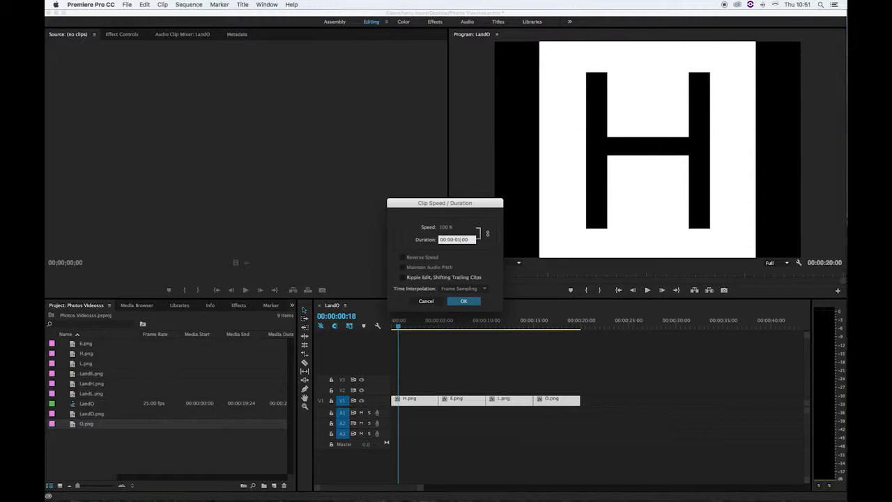
click(465, 301)
- Close the gaps between the shortened clips on V1 with ripple deletes and play the sequence from the start
click(422, 403)
key(Delete)
key(Delete)
key(Home)
key(space)
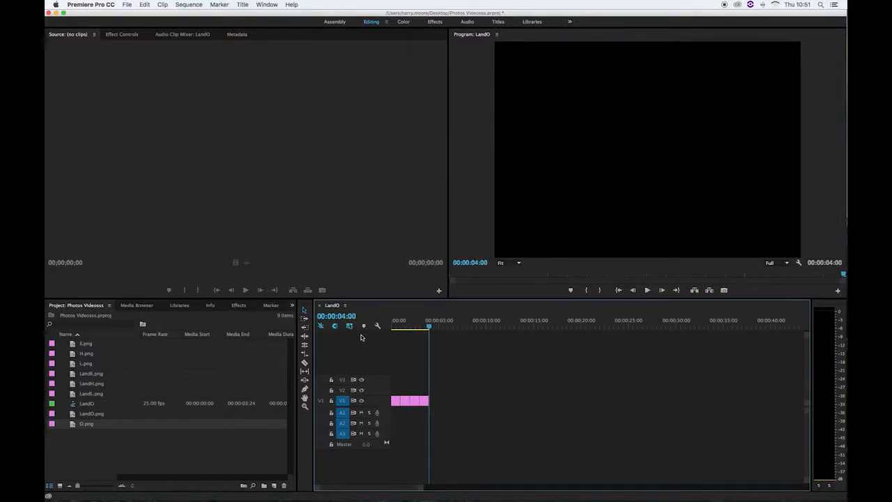
key(space)
key(space)
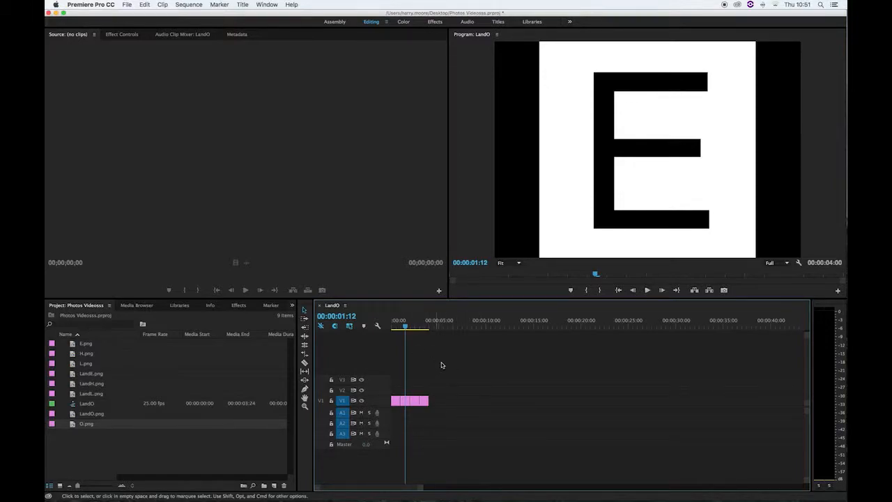
- Open the H.png clip from the sequence for viewing, position the playhead over it and show its Effect Controls
click(517, 134)
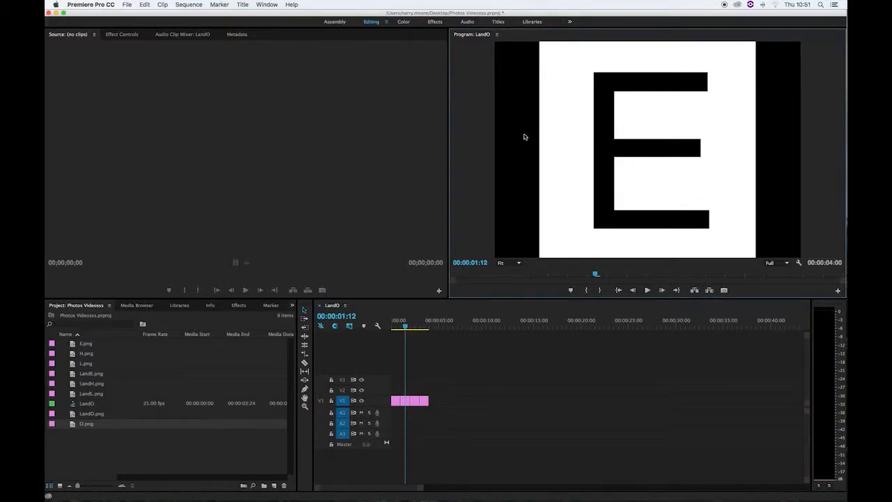
double_click(395, 400)
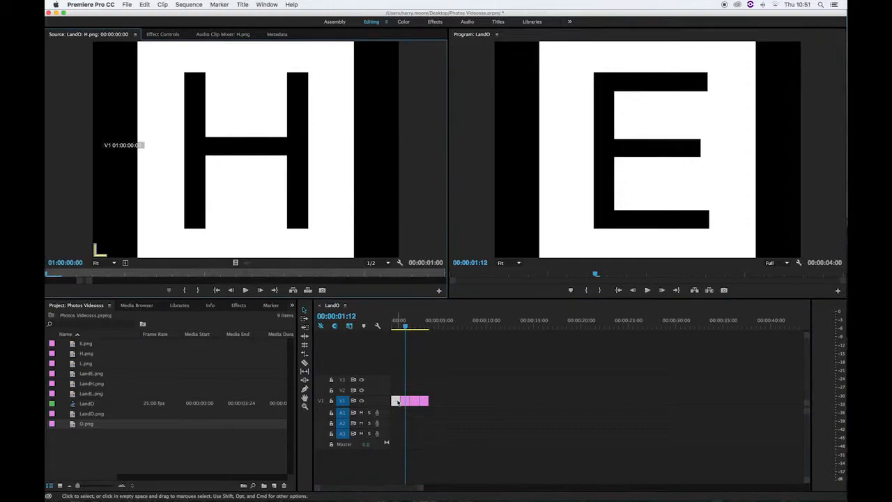
click(159, 35)
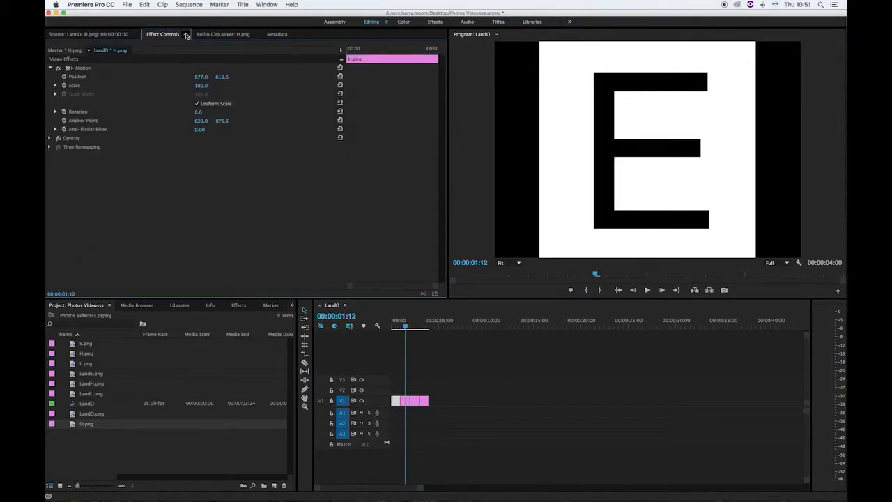
click(105, 35)
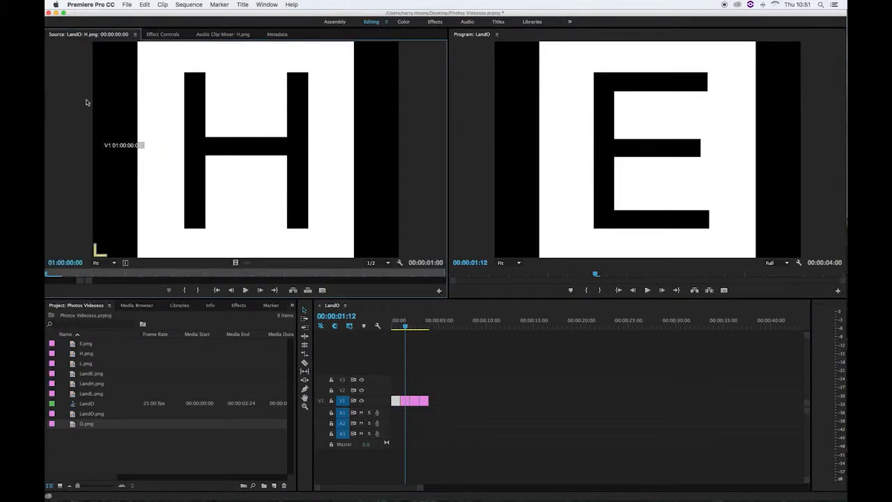
mouse_move(406, 328)
mouse_down()
mouse_move(423, 330)
mouse_move(396, 327)
mouse_up()
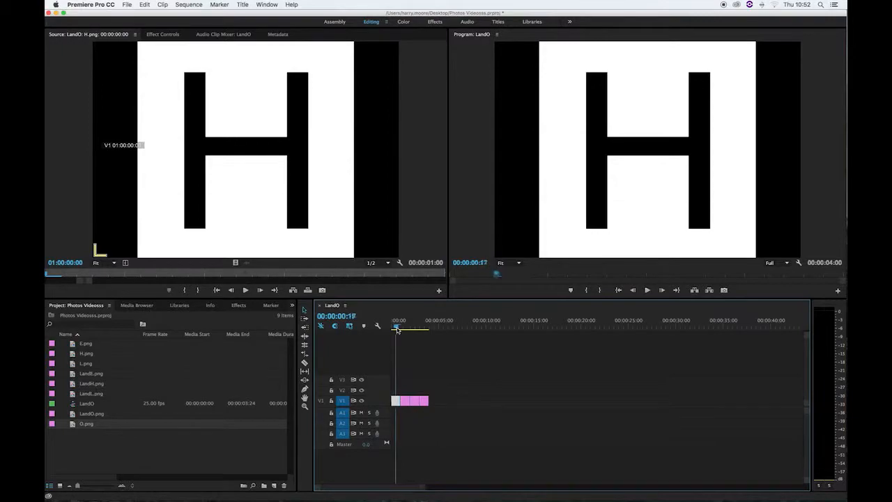
click(165, 35)
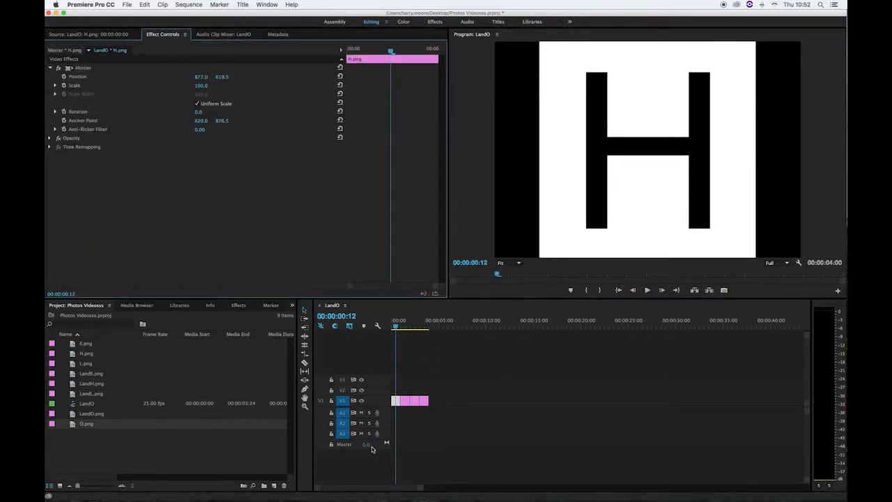
- Select each letter clip on V1 in turn to examine its Effect Controls, finishing on H.png
click(398, 402)
click(405, 403)
click(414, 403)
click(428, 403)
click(424, 402)
click(416, 402)
click(405, 402)
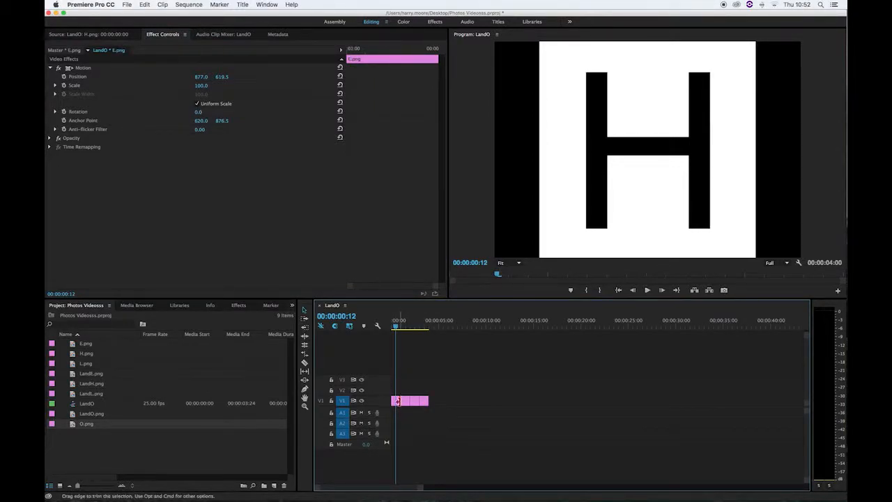
click(396, 403)
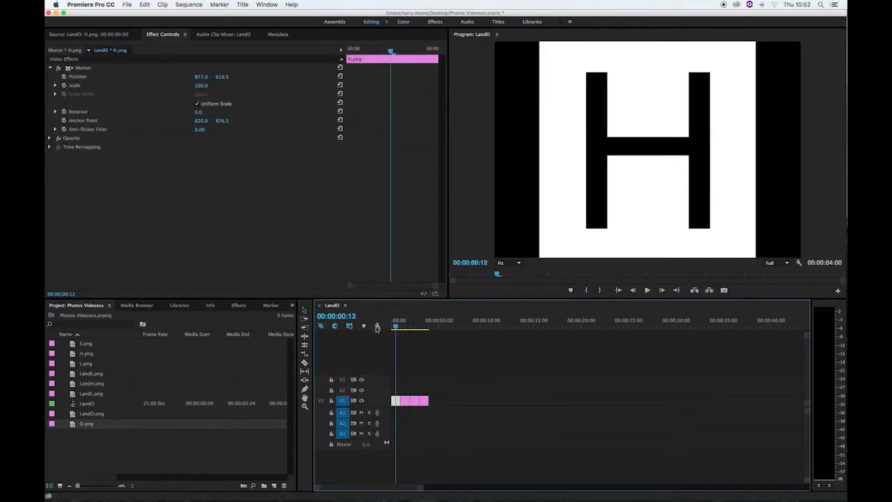
- Try scaling the H.png clip up to 143 to fill the frame, and reset its Scale
drag(395, 325, 393, 325)
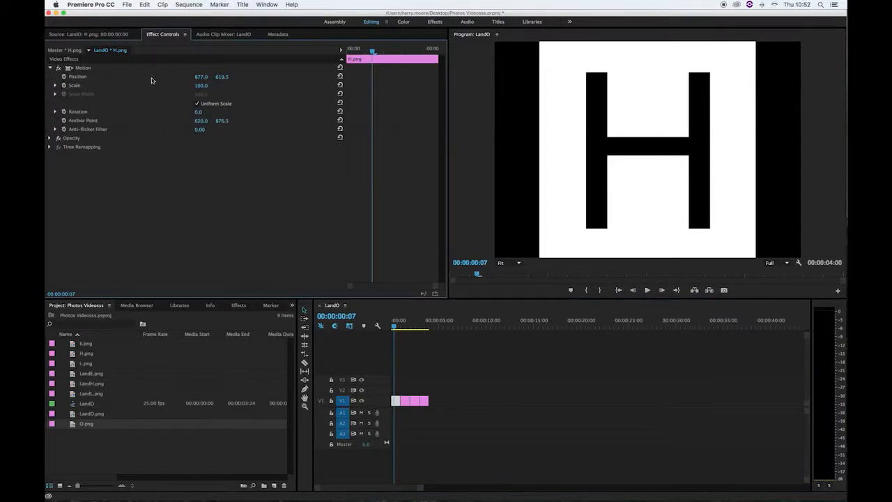
click(49, 69)
click(49, 69)
click(92, 69)
click(56, 85)
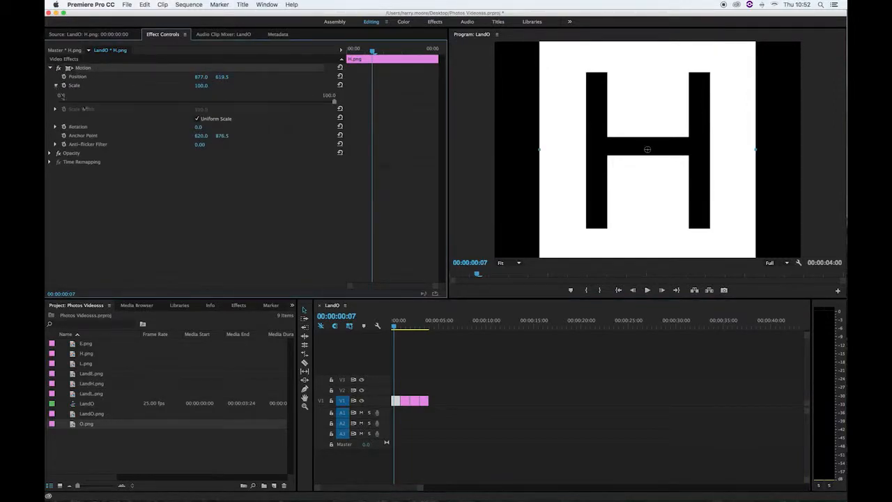
click(56, 85)
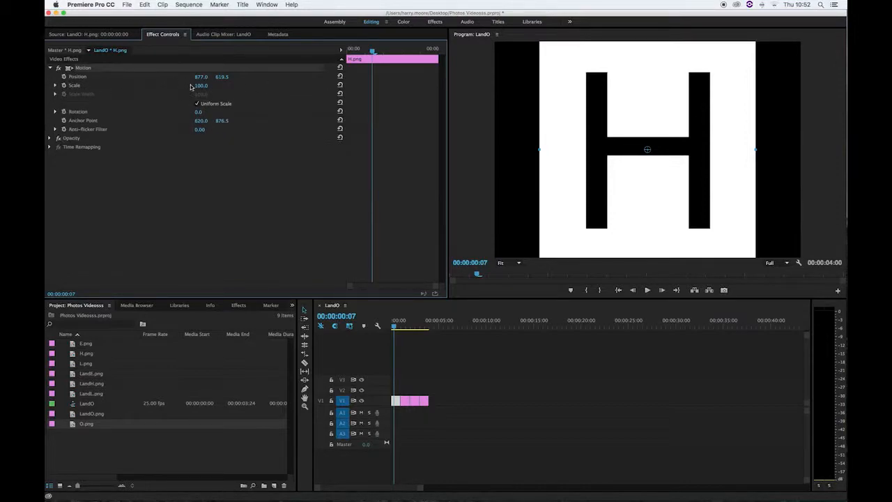
drag(200, 85, 231, 85)
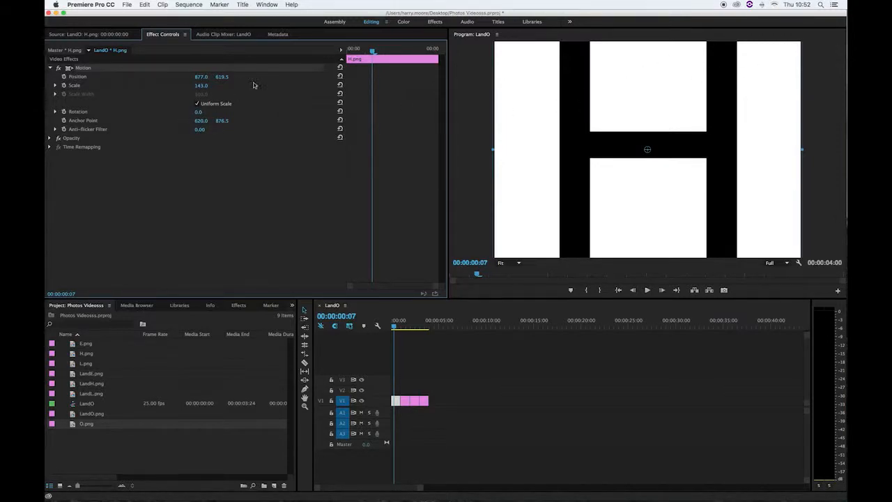
click(340, 86)
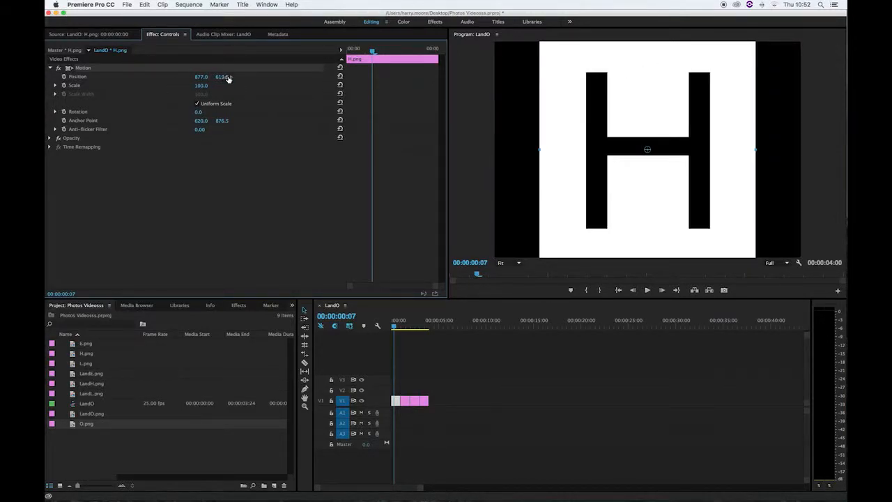
- Try rotating the H.png clip to about 90°, and reset its Rotation
click(55, 111)
drag(199, 123, 236, 124)
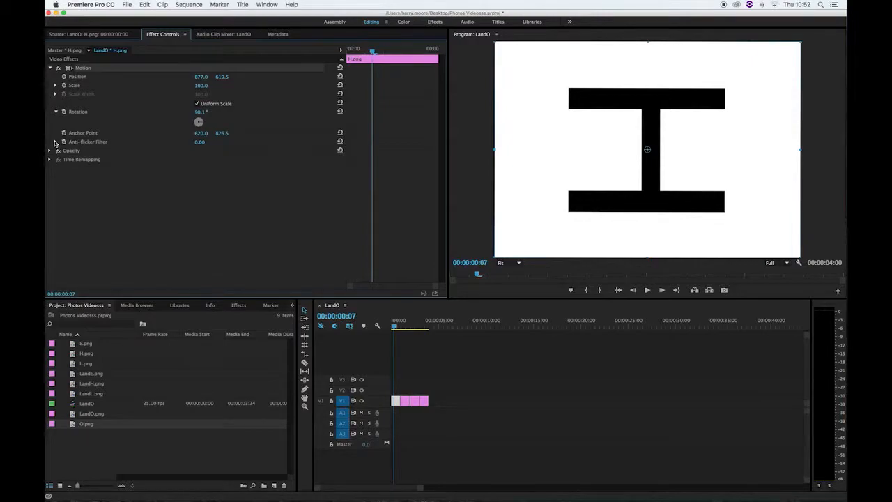
click(56, 95)
click(56, 95)
click(341, 112)
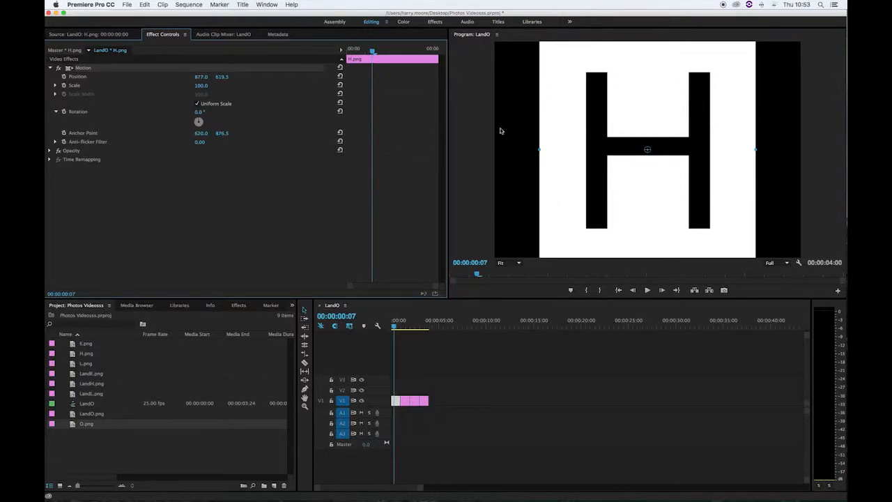
- Create a white (FFFFFF) color matte of 1754 × 1239 at 25 fps with square pixels
click(275, 486)
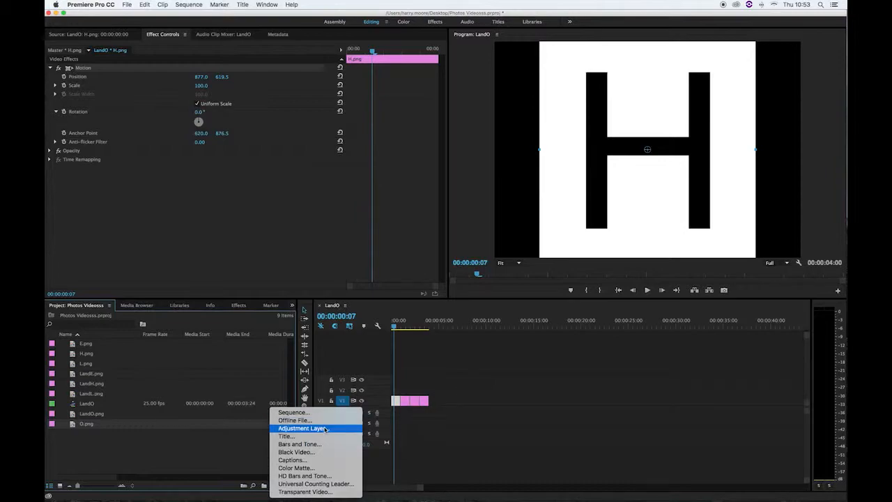
click(296, 467)
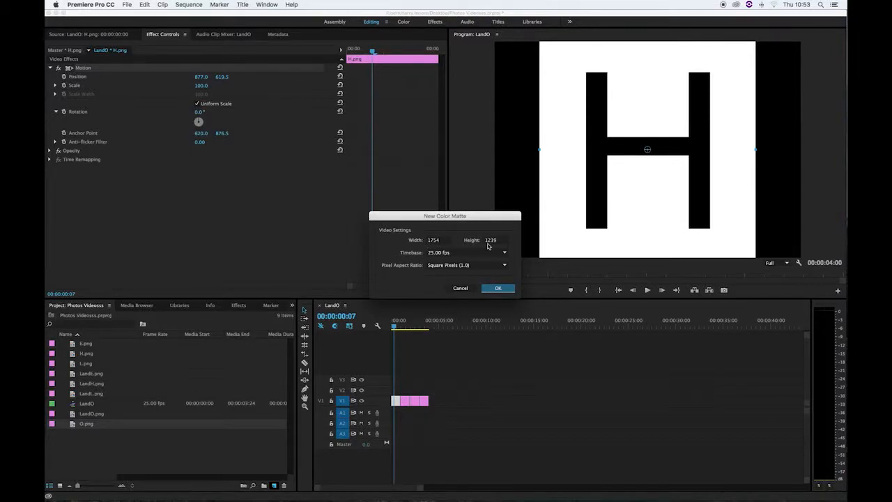
click(498, 289)
drag(388, 127, 346, 243)
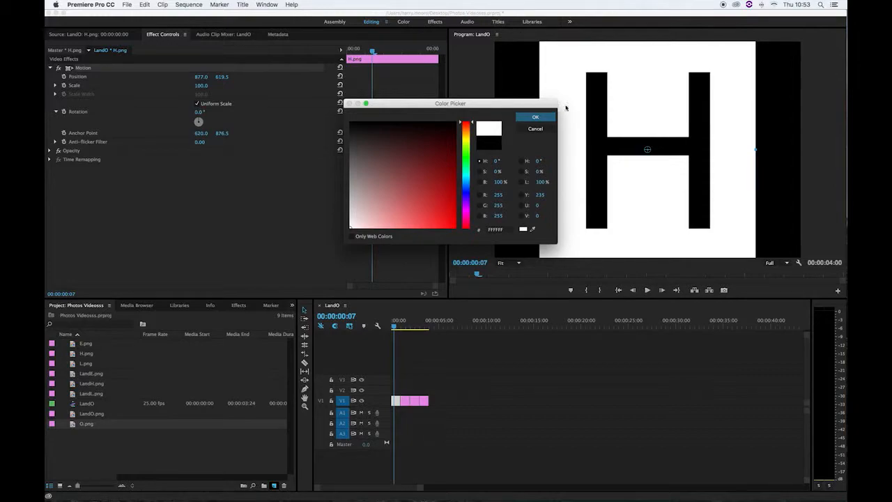
click(539, 119)
click(457, 272)
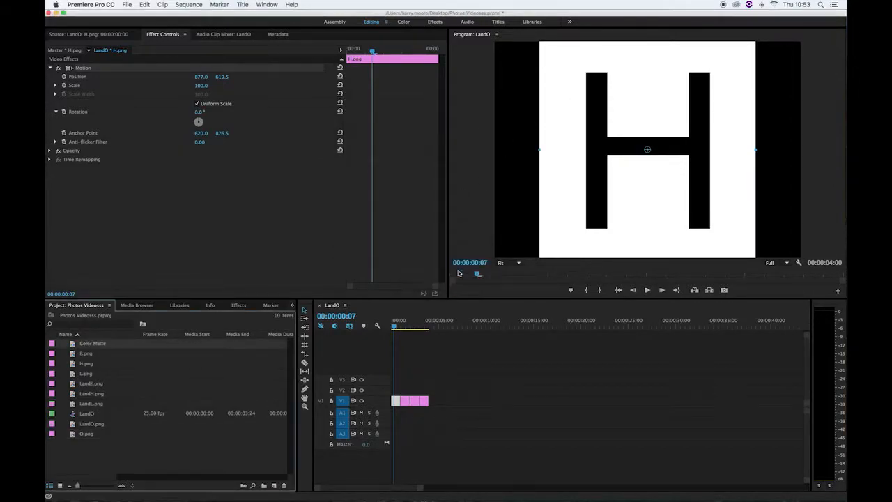
- Place the color matte on V2 beneath the letter clips on V3 and scrub through the sequence
drag(89, 343, 425, 381)
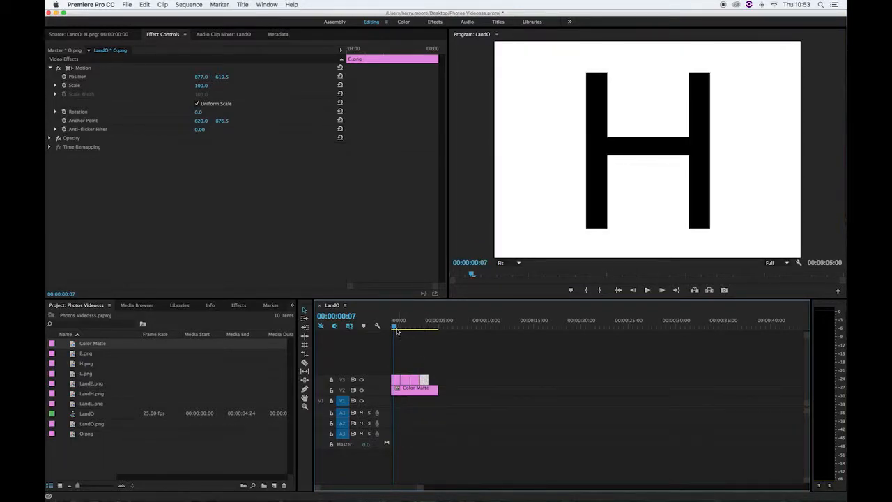
drag(396, 326, 450, 327)
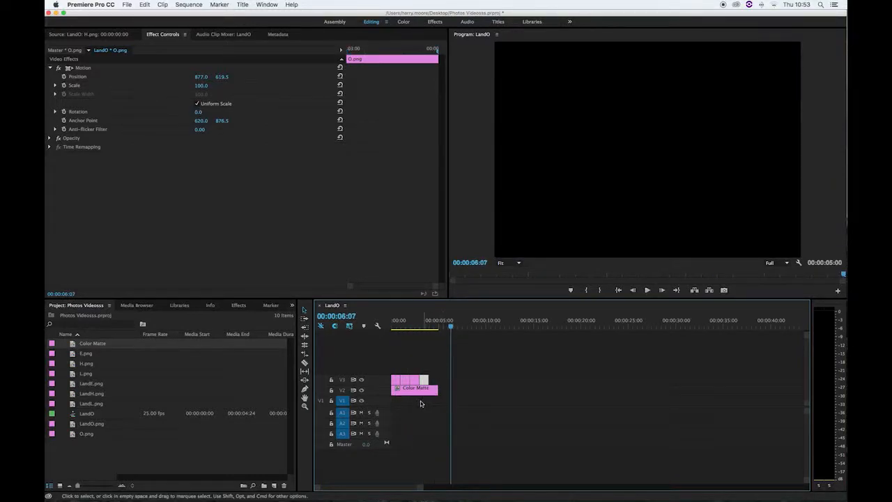
- Change the color matte on V2 to red (FC0000) and check it behind the L.png clip
click(408, 390)
double_click(409, 390)
click(455, 227)
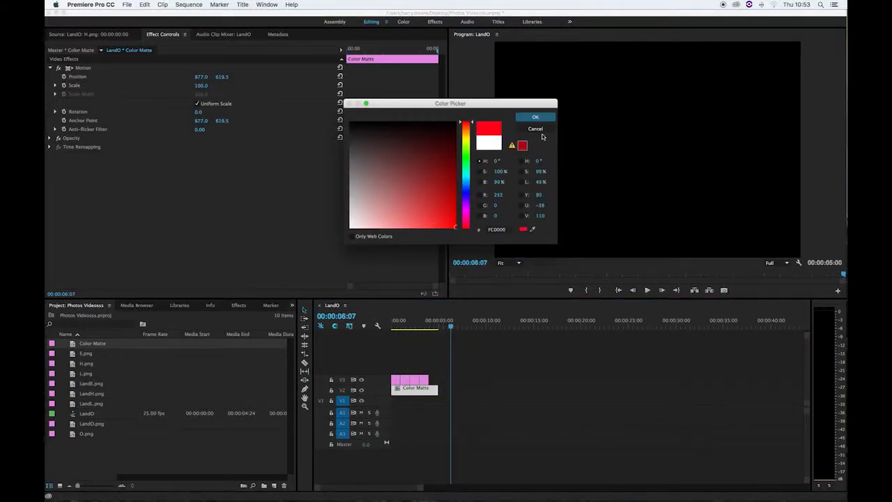
click(536, 118)
drag(450, 327, 415, 331)
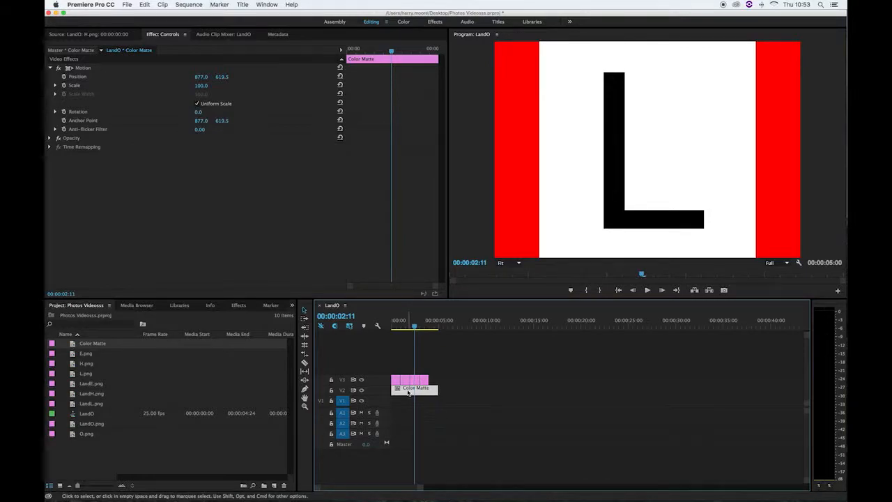
- Set the color matte on V2 to white (FFFFFF) and play the sequence
double_click(408, 392)
drag(409, 167, 350, 228)
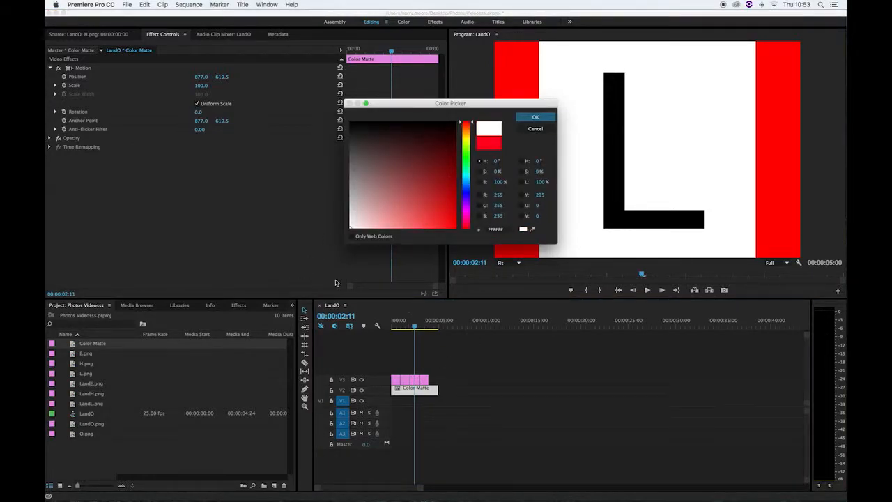
click(540, 117)
click(402, 334)
key(space)
click(440, 345)
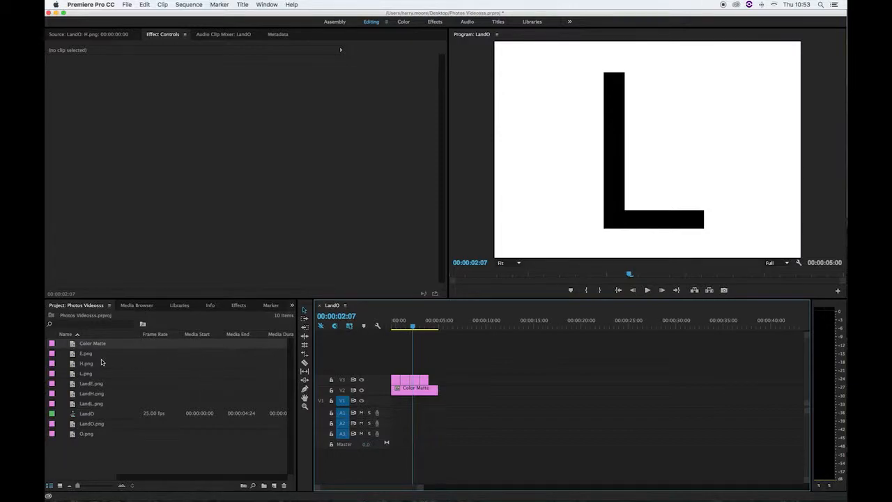
- Review the frame size and editing mode in the LandO sequence settings, and leave them without applying changes
click(183, 5)
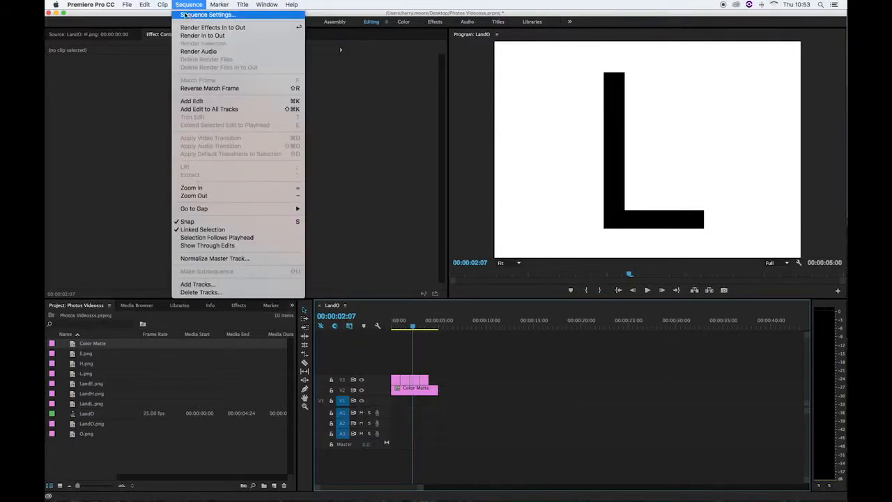
click(189, 14)
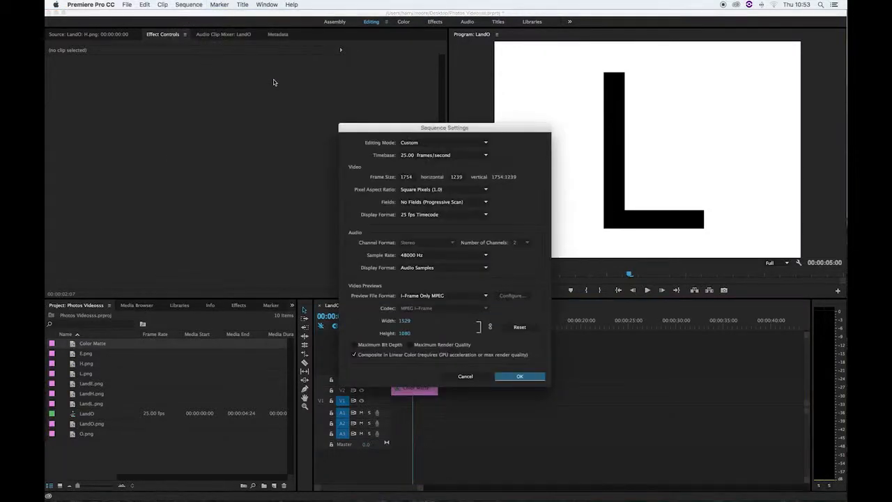
click(409, 177)
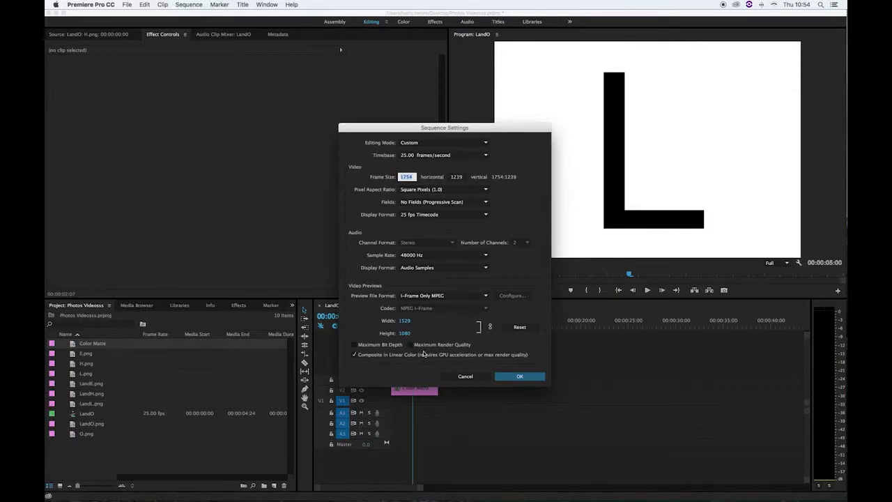
click(415, 143)
click(417, 118)
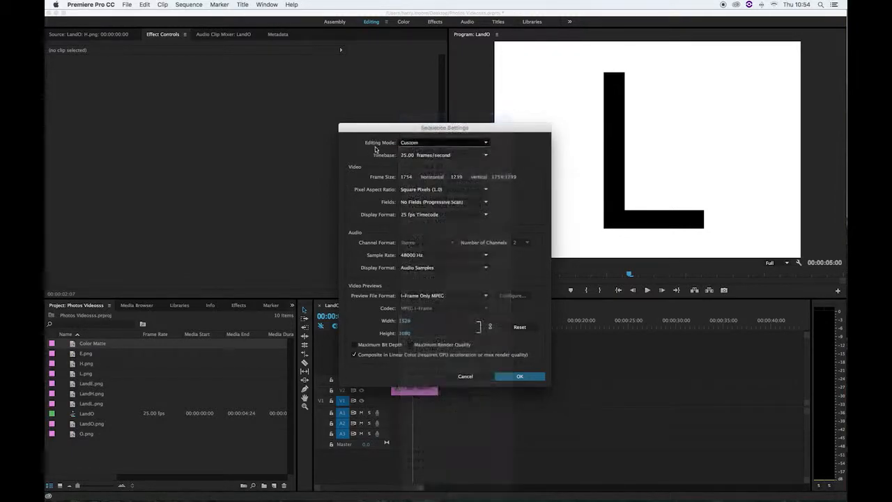
click(406, 178)
key(Tab)
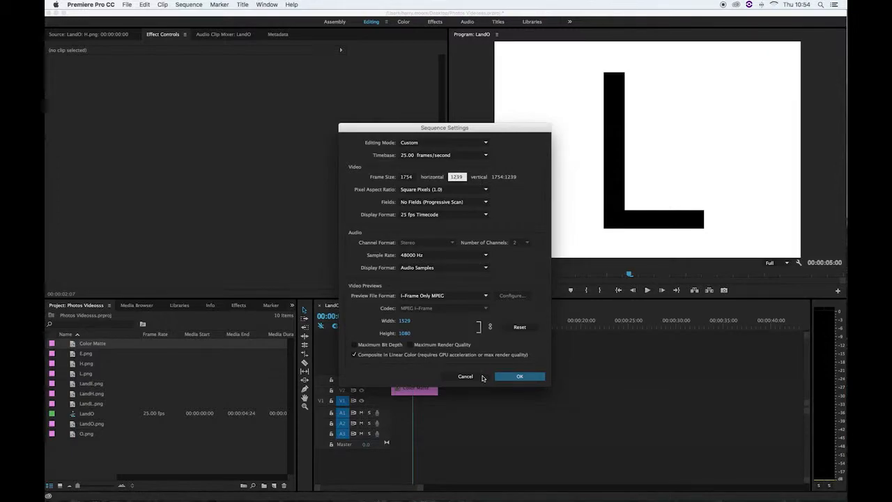
click(481, 377)
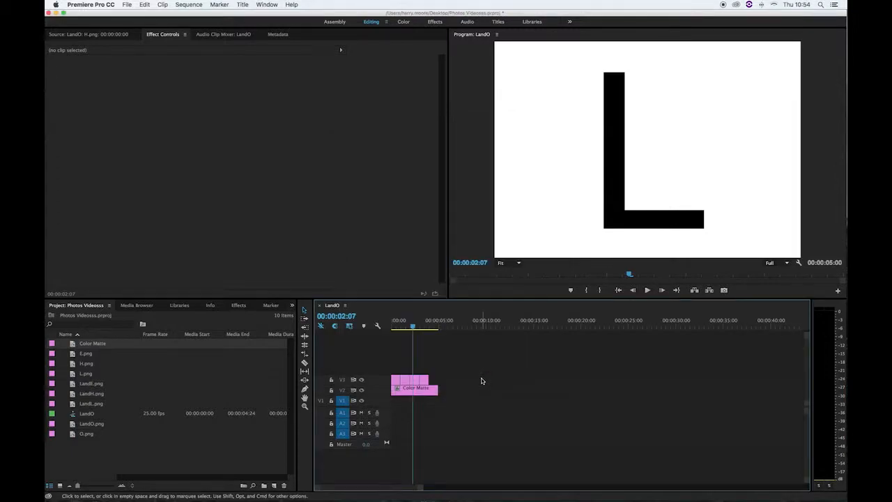
- Return the playhead to the start of the LandO sequence, at 00:00:00:00
click(410, 328)
mouse_move(393, 329)
mouse_down()
mouse_move(430, 331)
mouse_move(385, 334)
mouse_up()
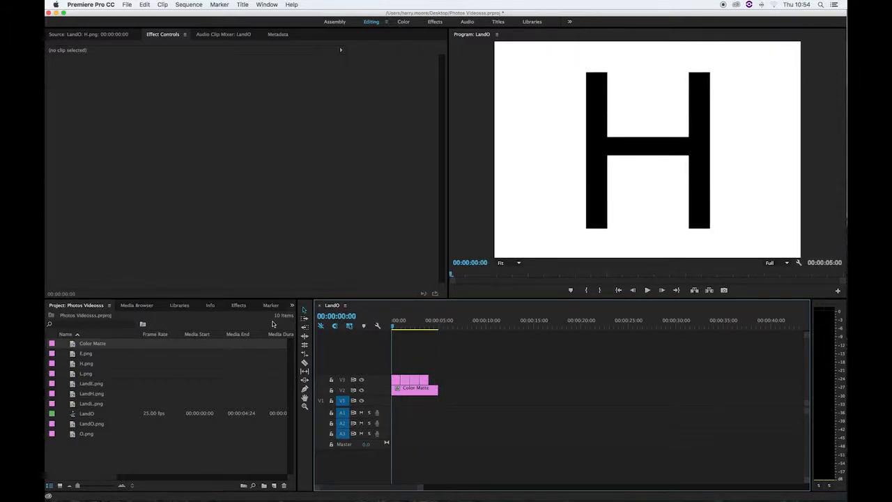